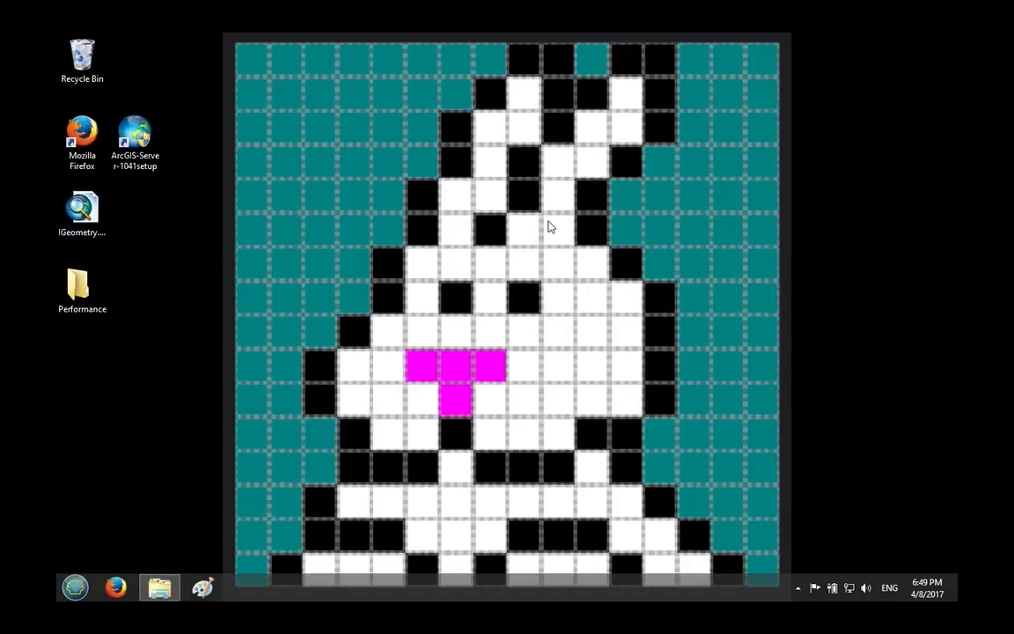
Launch the ArcGIS 10.4.1 for Server setup, allow it to make changes, and proceed past the welcome page.
mouse_move(640, 6)
left_click(151, 136)
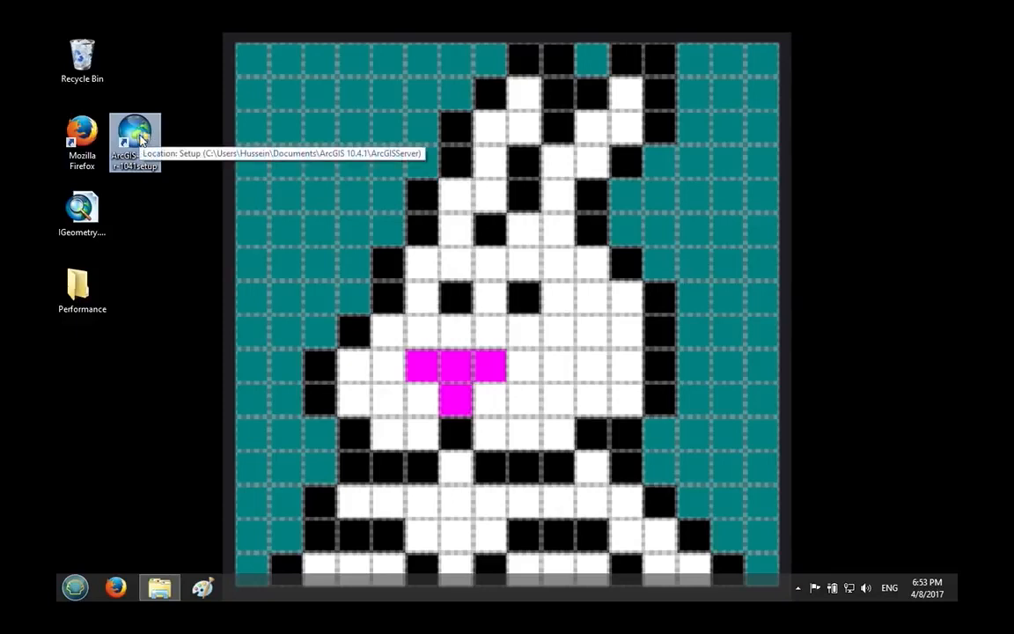
double_click(141, 140)
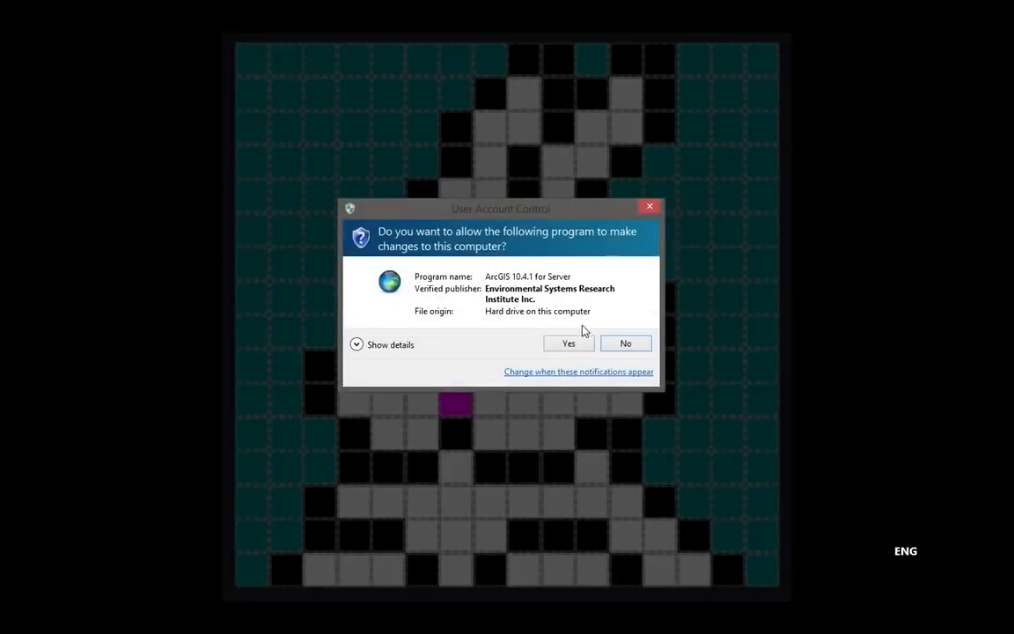
left_click(568, 345)
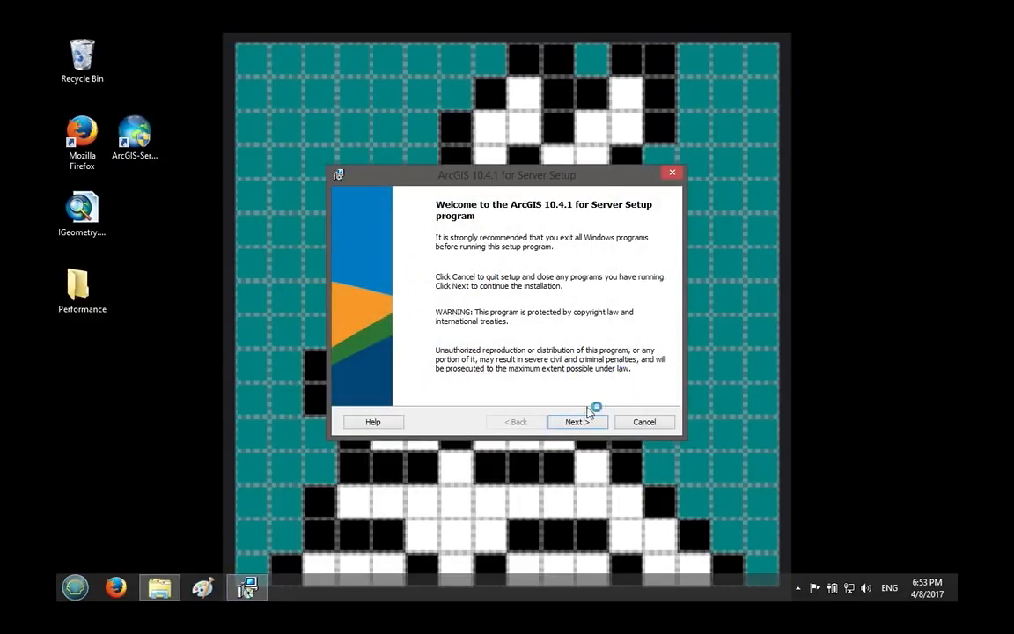
left_click(577, 420)
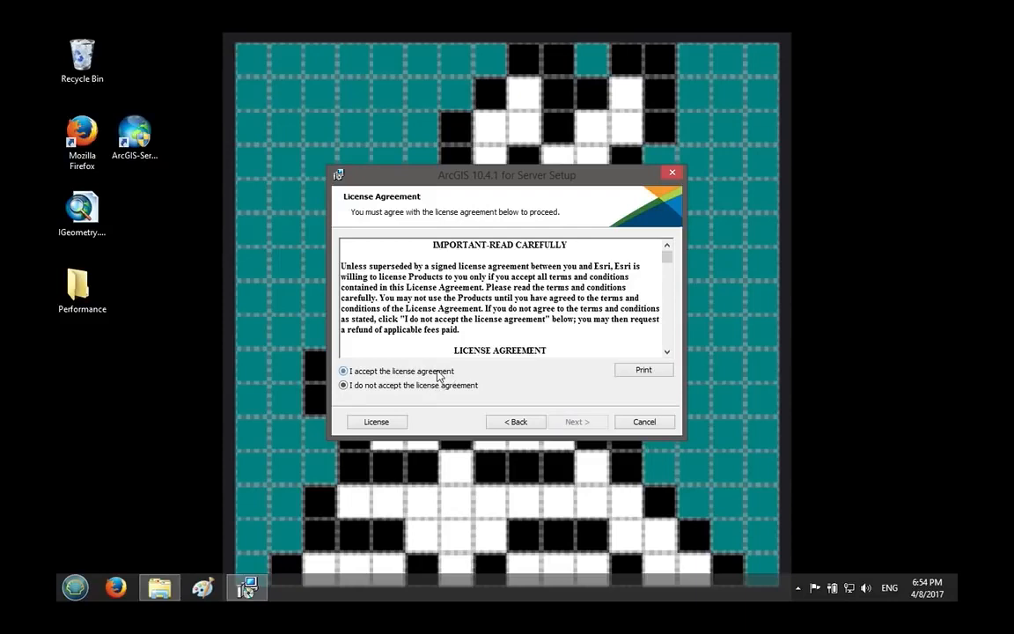
Accept the license agreement and continue to the feature selection.
left_click(442, 375)
left_click_drag(531, 176, 527, 107)
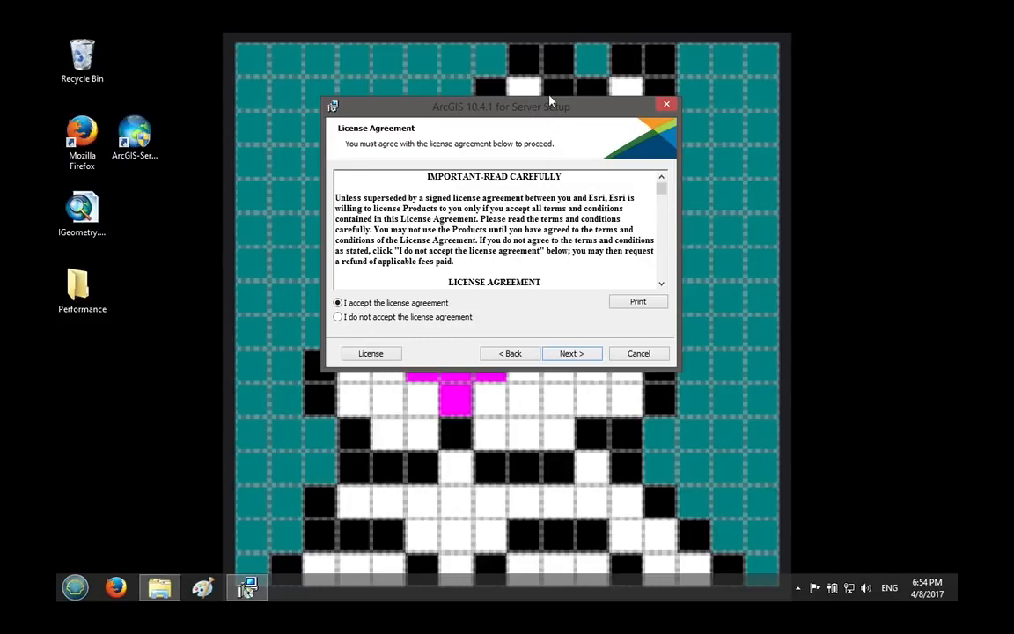
left_click(578, 355)
Keep the GIS Server and .NET Extension Support features, with C:\Python27\ as the Python folder, and continue to the account page.
left_click(425, 203)
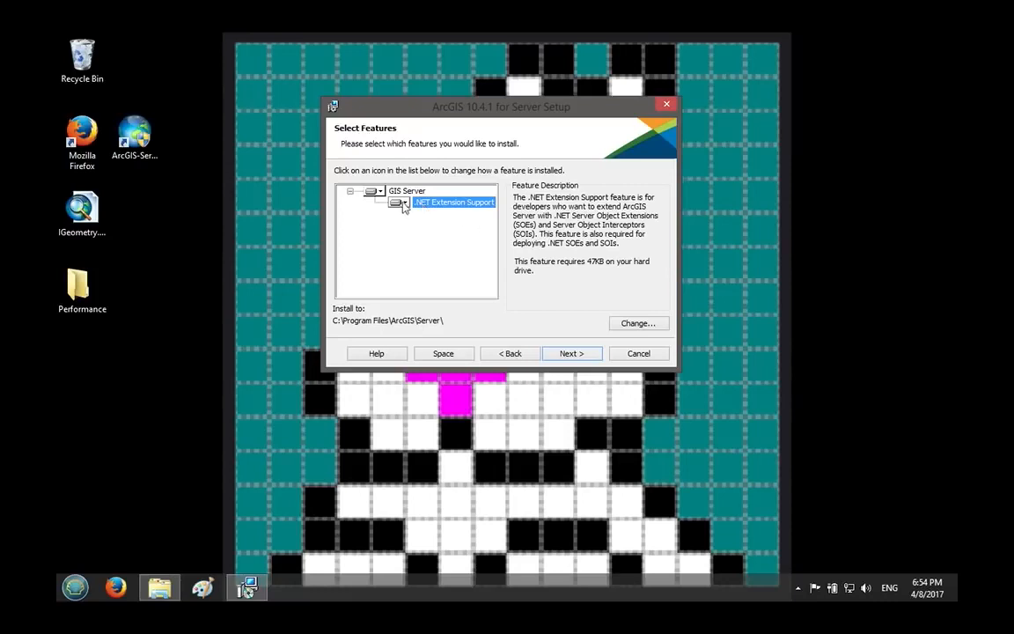
left_click(570, 353)
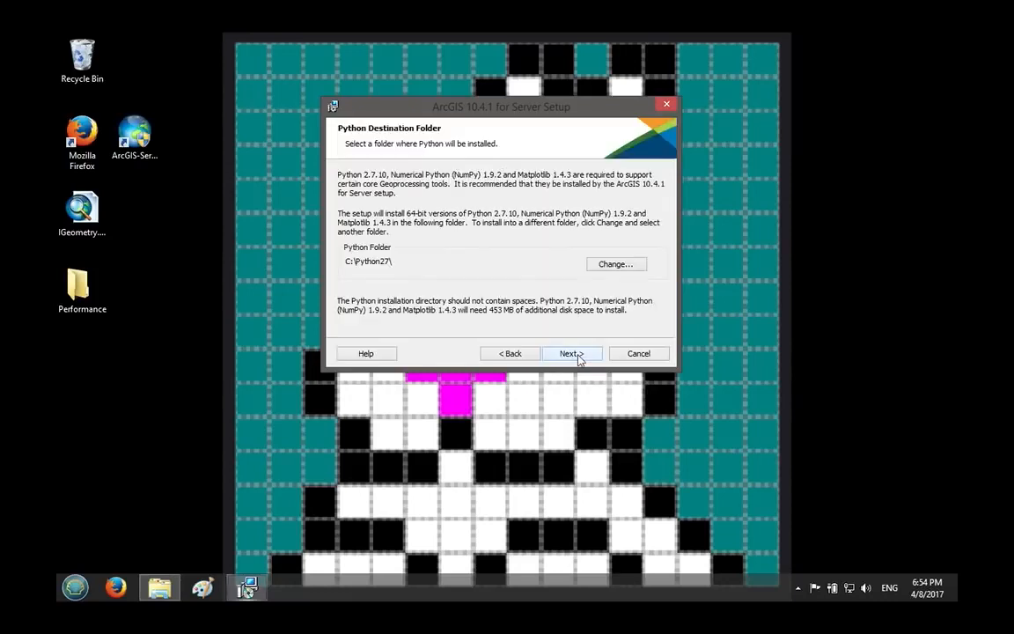
left_click(571, 353)
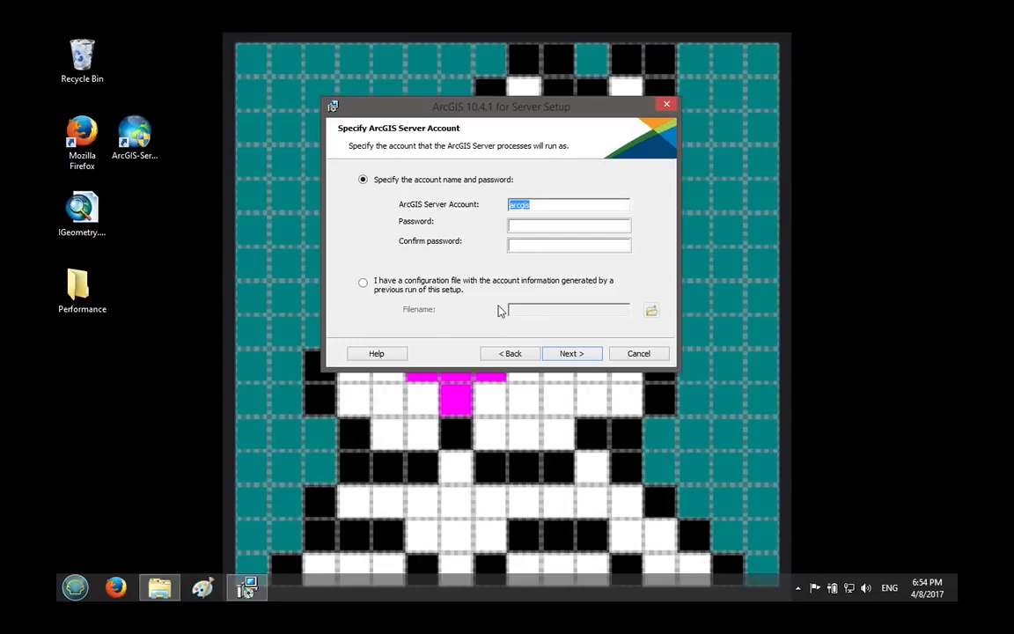
left_click(75, 588)
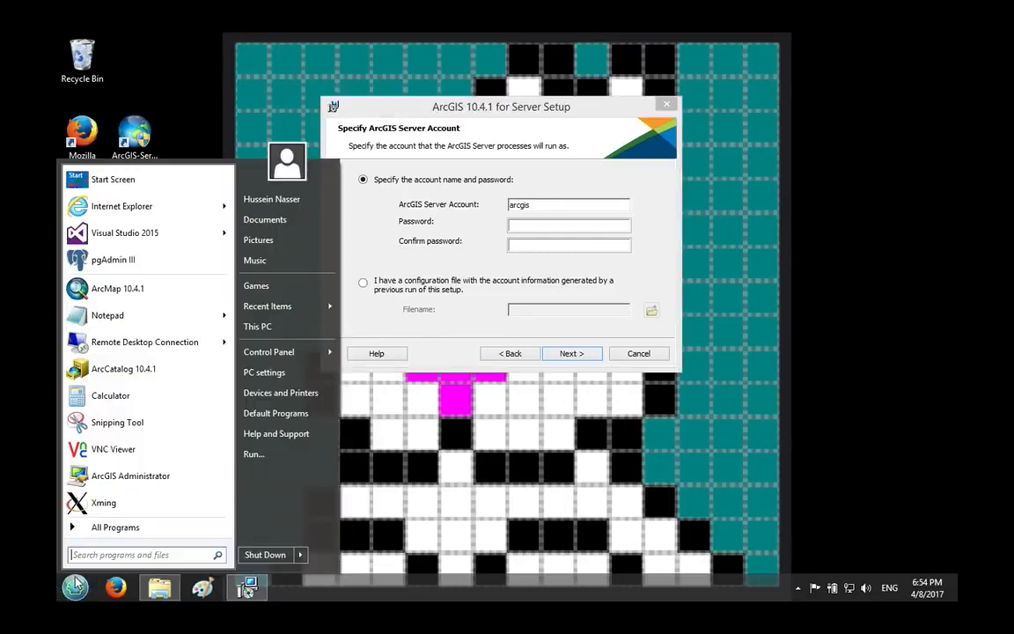
left_click(404, 499)
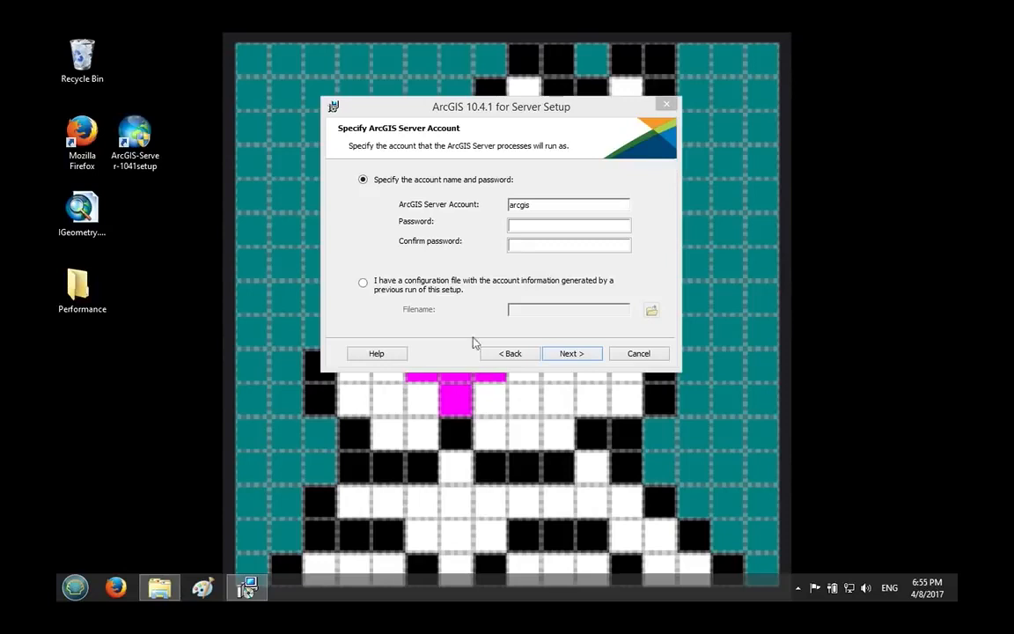
Specify the ArcGIS Server account arcgis, enter and confirm its account password, and continue.
left_click(540, 226)
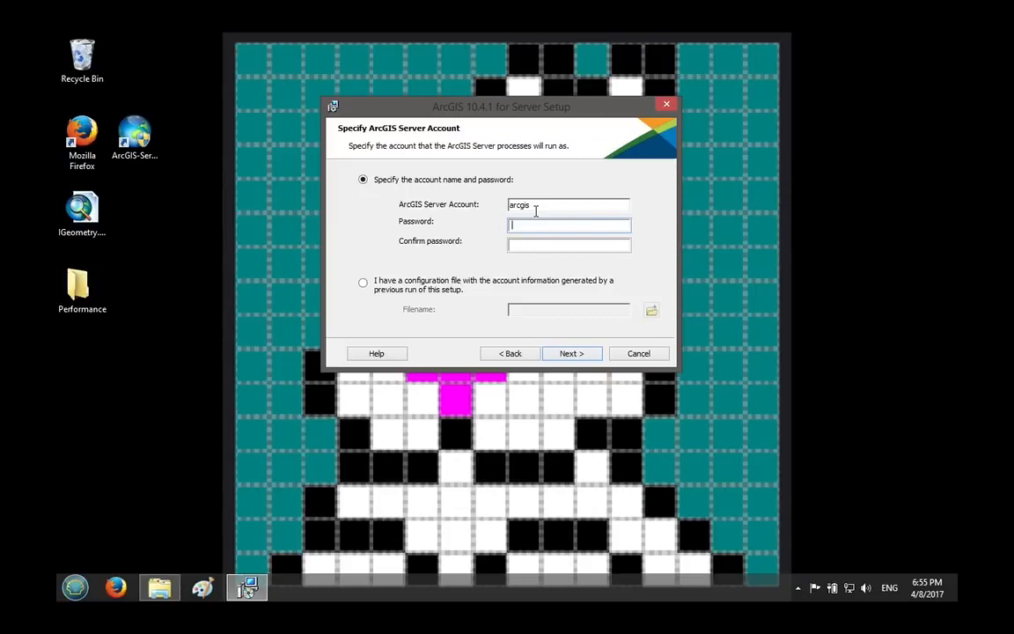
double_click(536, 210)
left_click(531, 223)
type("arcgisi")
key("BackSpace")
key("BackSpace")
key("BackSpace")
key("BackSpace")
key("BackSpace")
type("arcgis123")
key("Tab")
type("arcgis123")
left_click(580, 356)
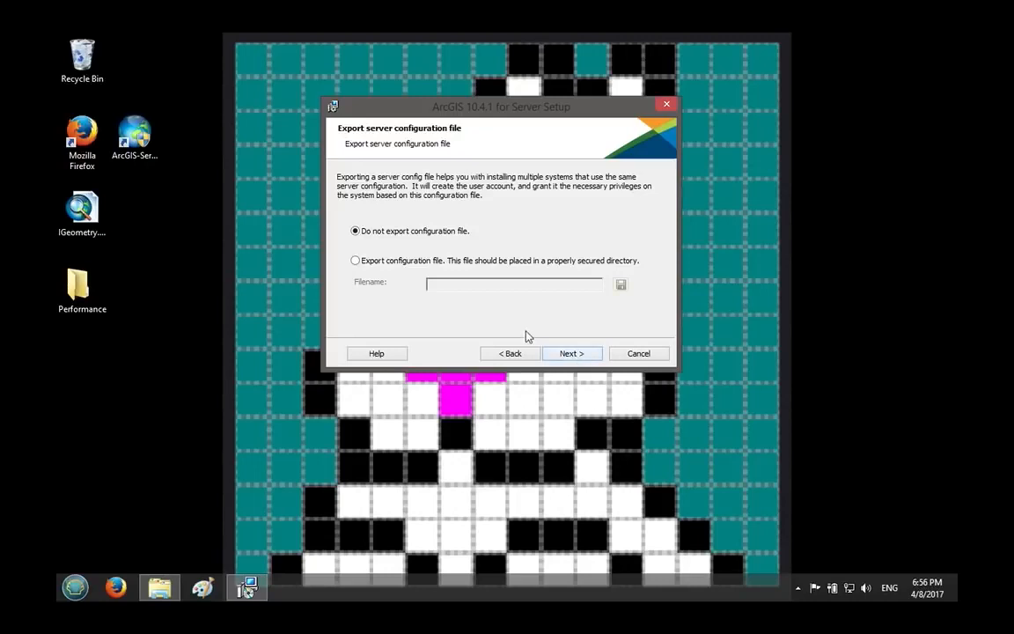
Continue without exporting a server configuration file and start the installation.
left_click(583, 355)
left_click(583, 356)
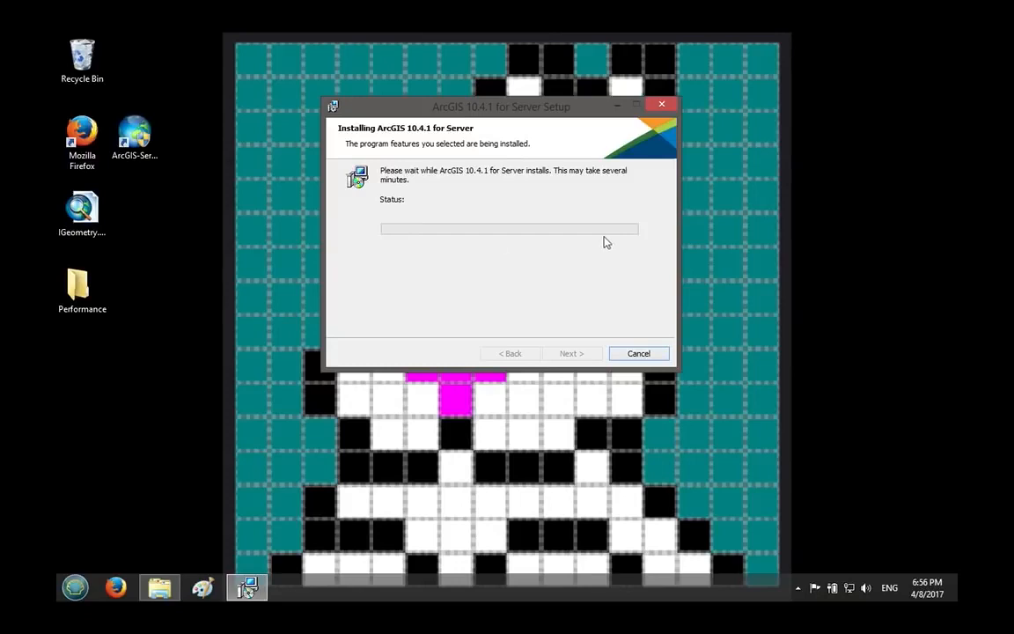
mouse_move(583, 2)
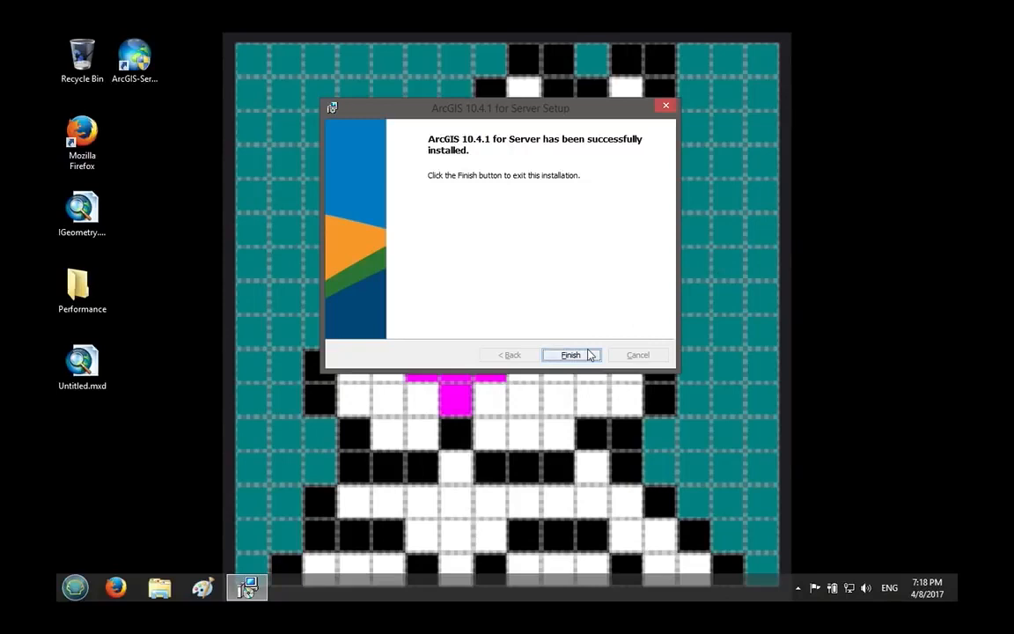
left_click(75, 587)
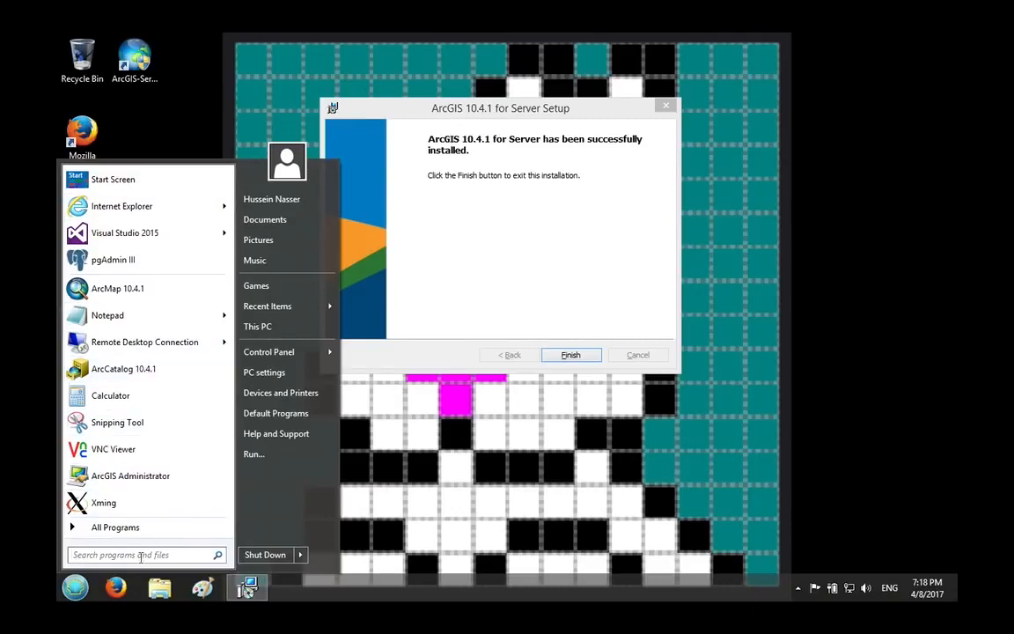
left_click(503, 173)
Authorize the software with the received authorization file C:\Software\10.4.1\Server_Ent_Adv.ecp, and finish the setup.
left_click(570, 353)
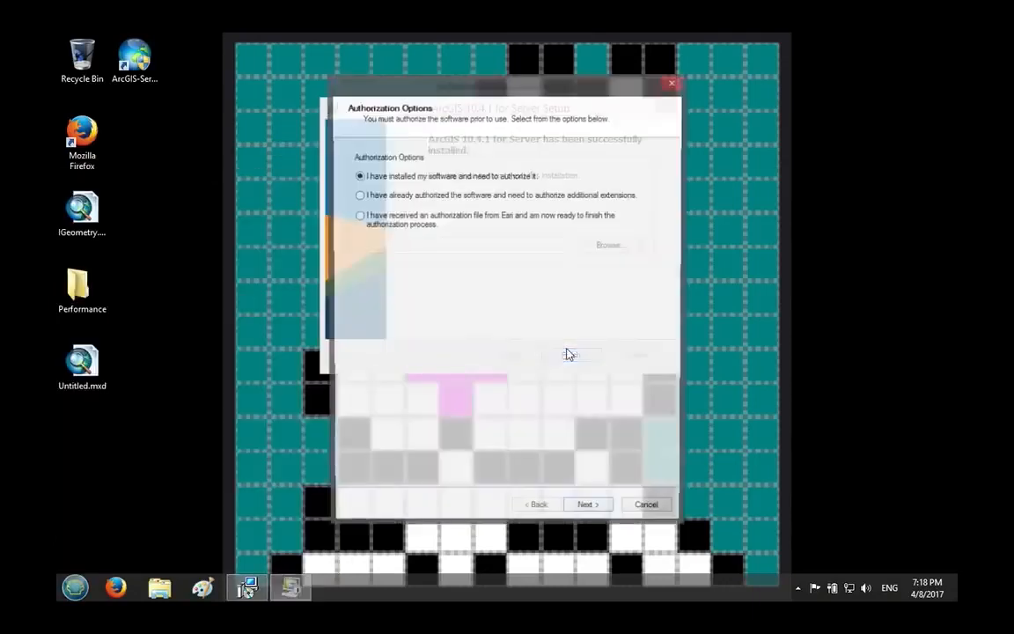
left_click(419, 226)
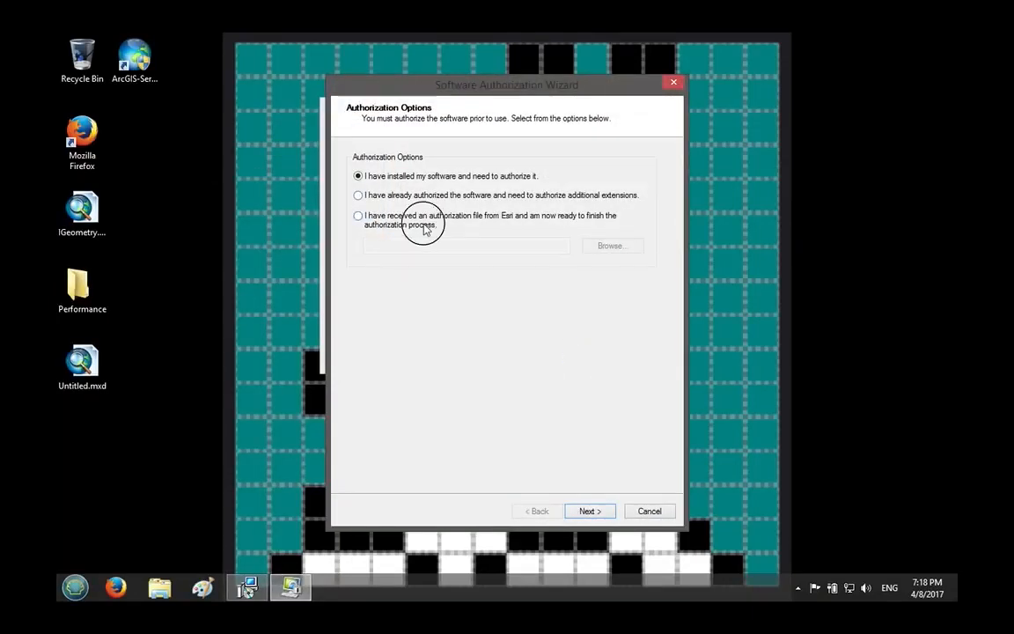
left_click(634, 249)
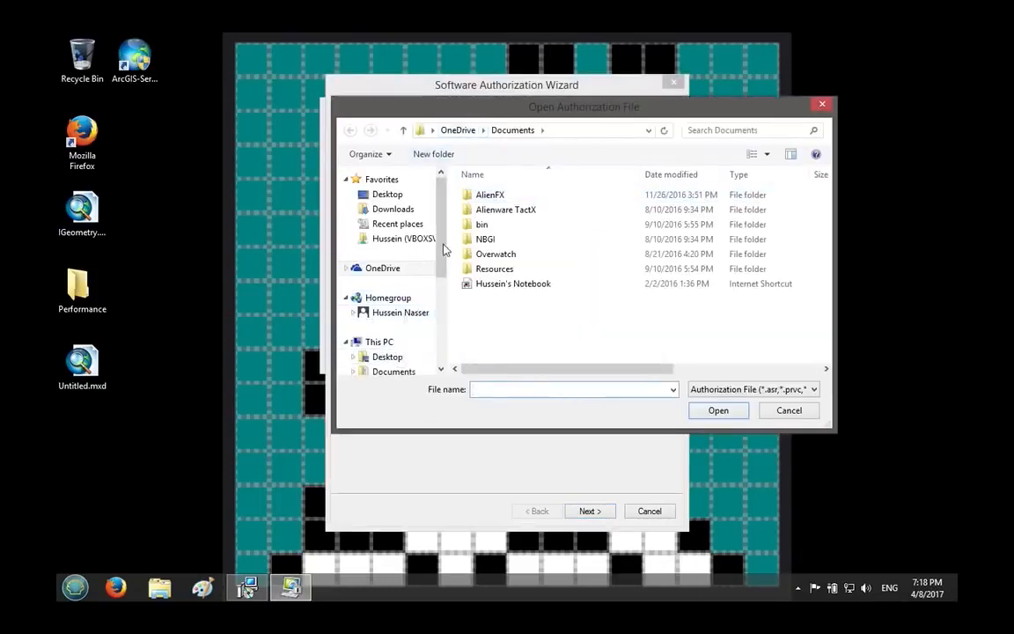
scroll(405, 295, "down", 3)
left_click(396, 291)
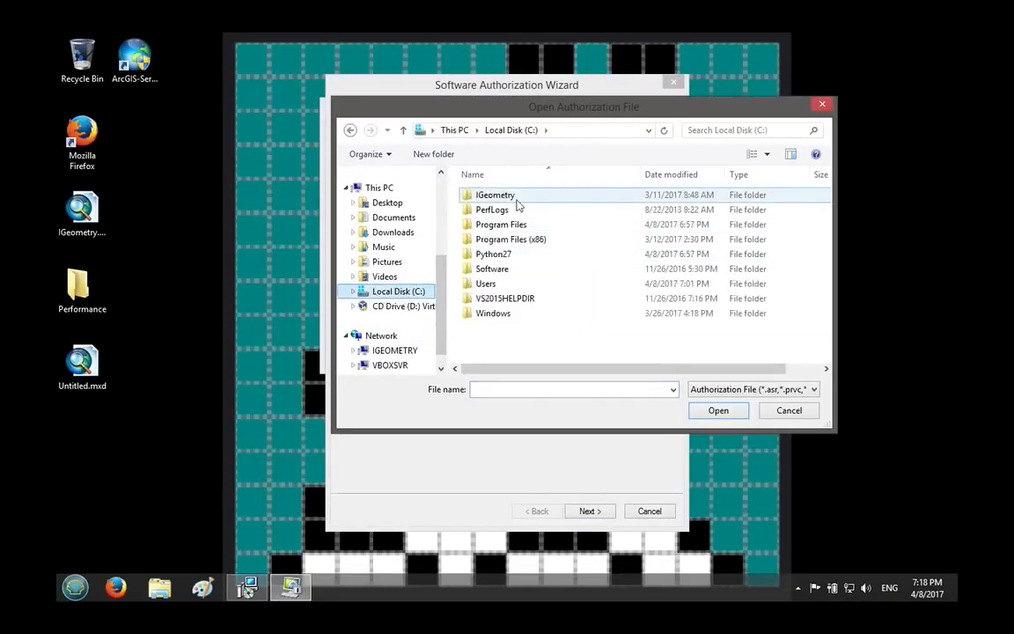
double_click(495, 269)
double_click(498, 195)
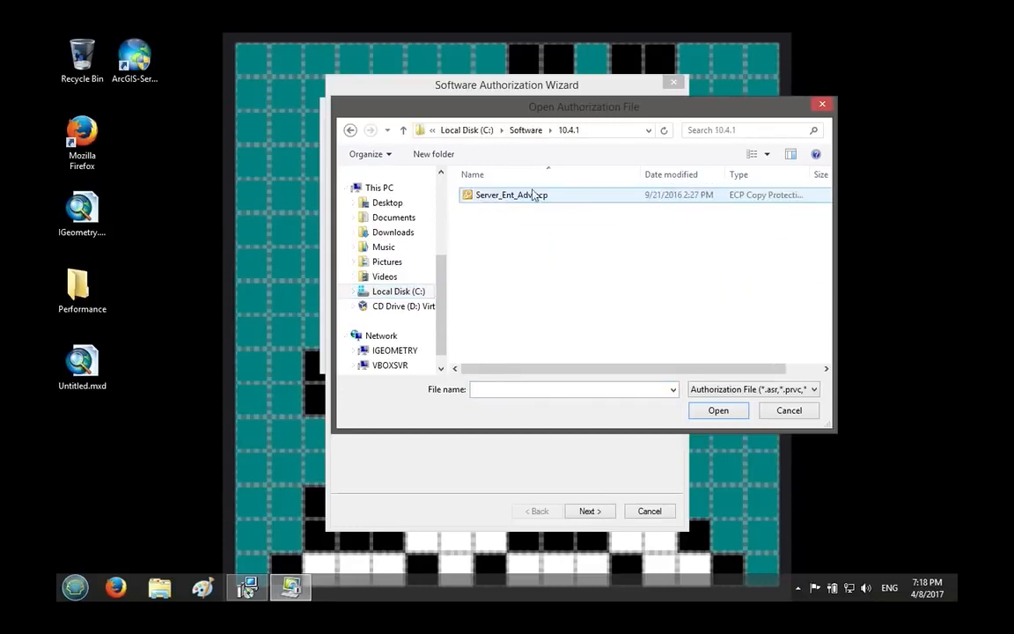
double_click(527, 194)
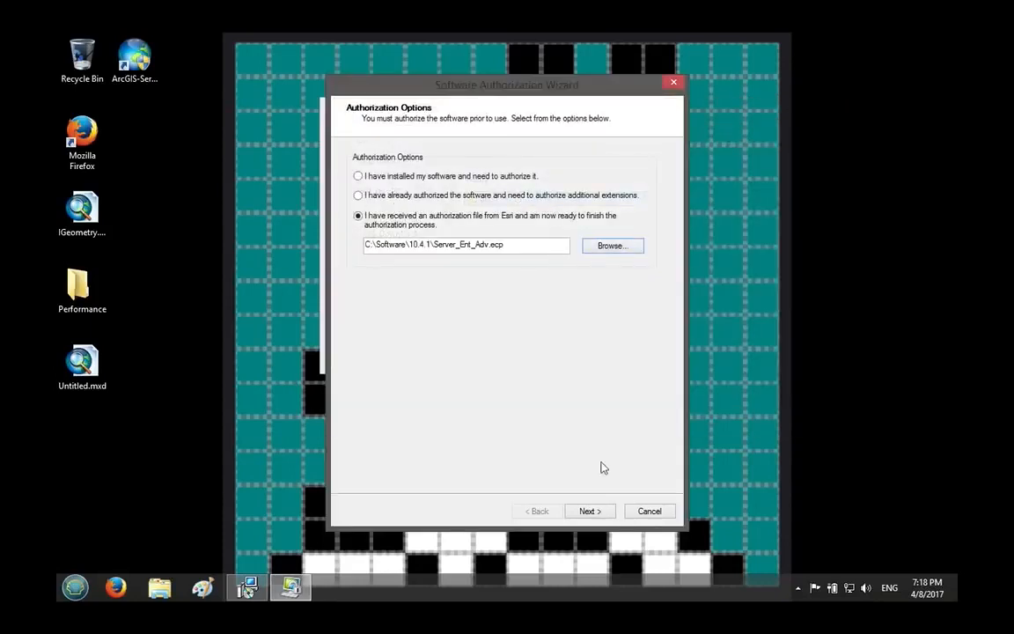
left_click(588, 512)
left_click(590, 512)
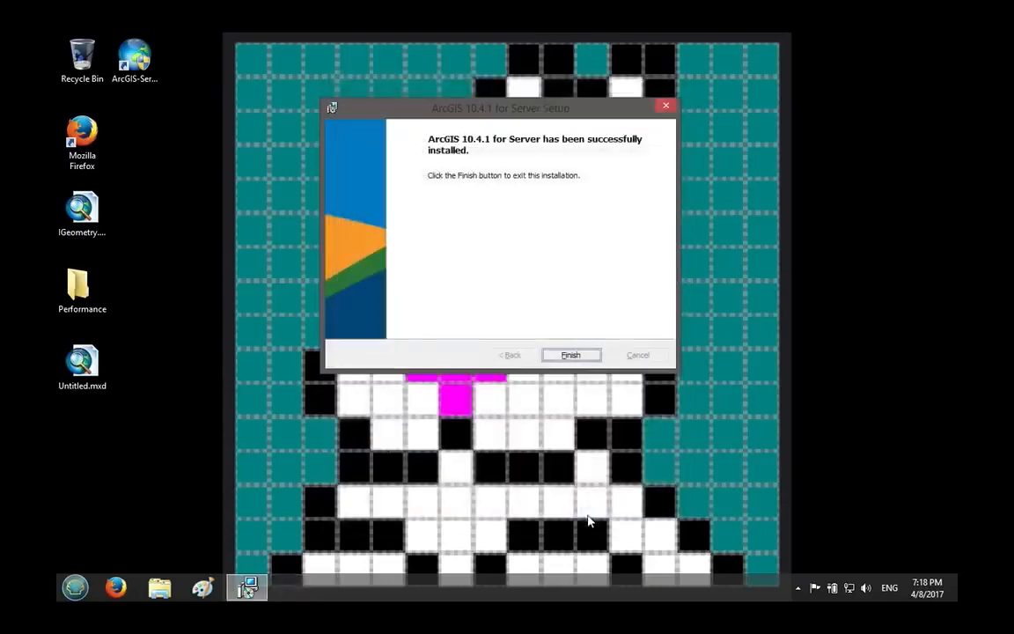
left_click(572, 353)
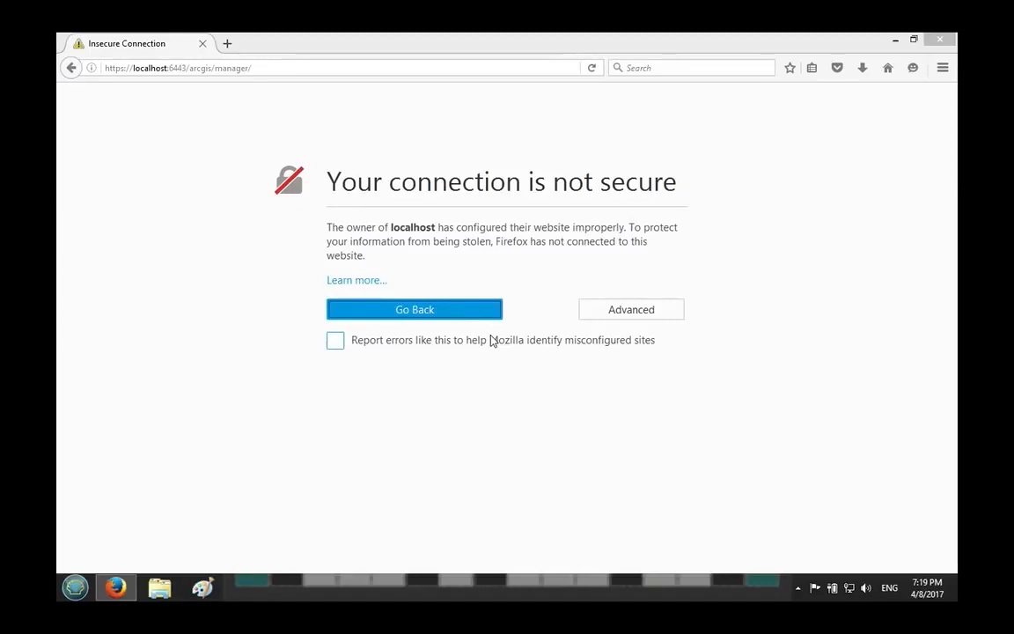
left_click(635, 313)
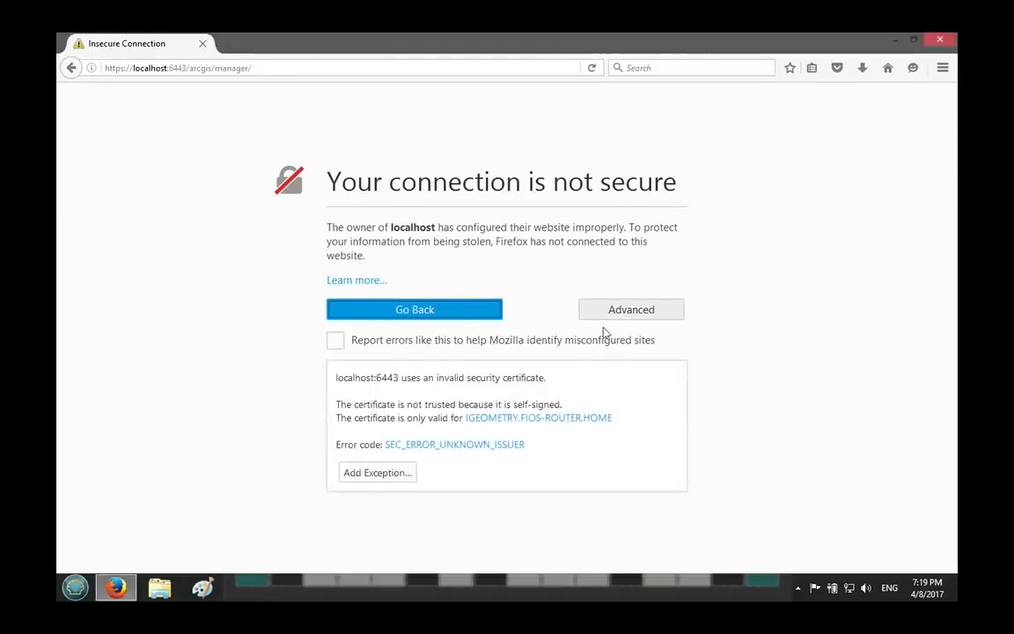
left_click(377, 473)
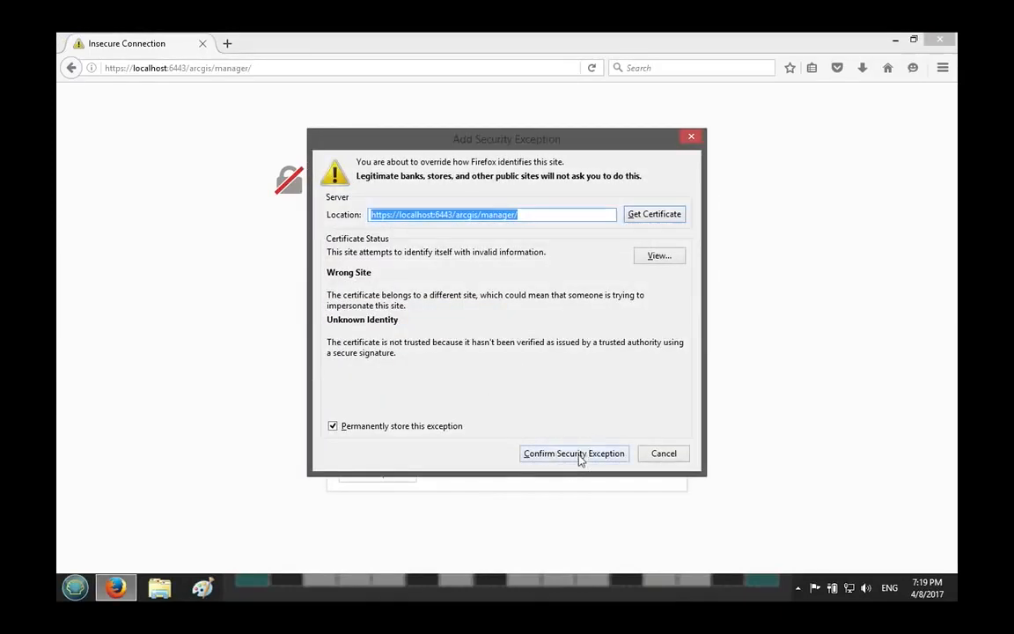
left_click(574, 453)
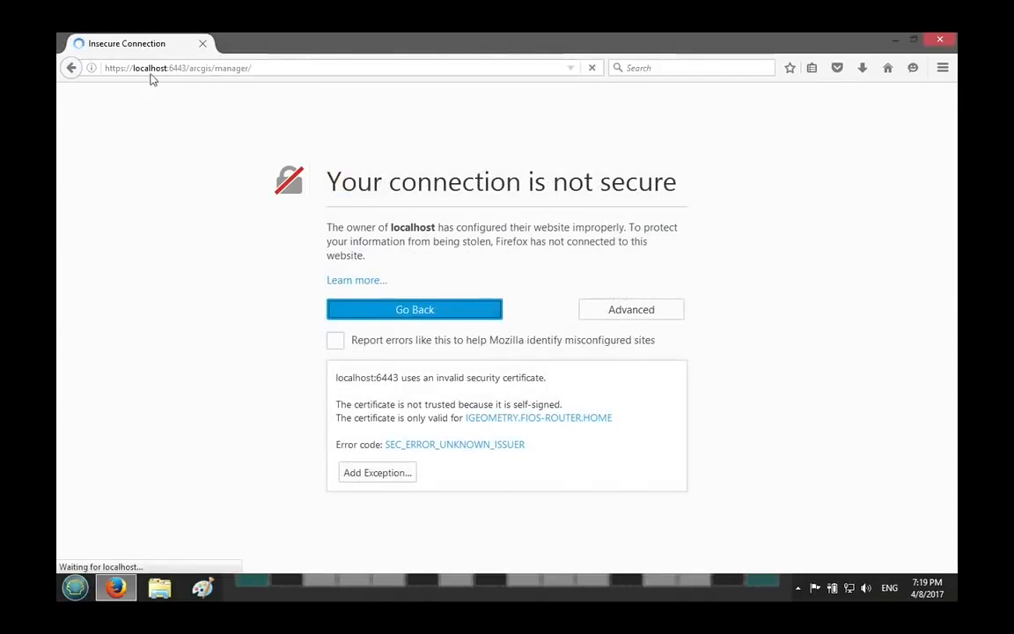
left_click_drag(167, 67, 187, 68)
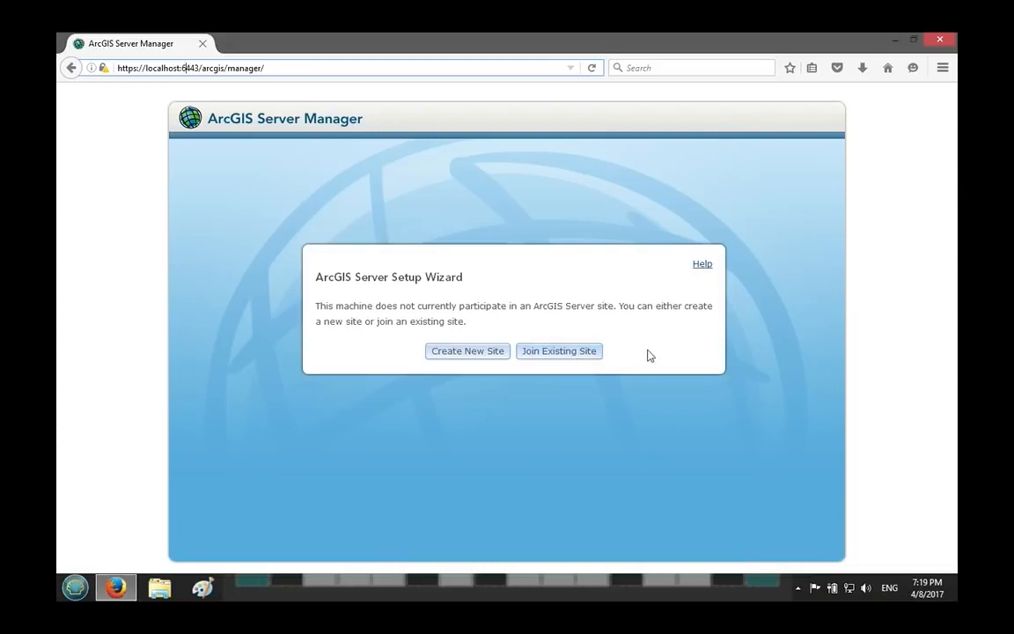
Start creating a new site with siteadmin as primary site administrator, entering and confirming the account password.
left_click(466, 353)
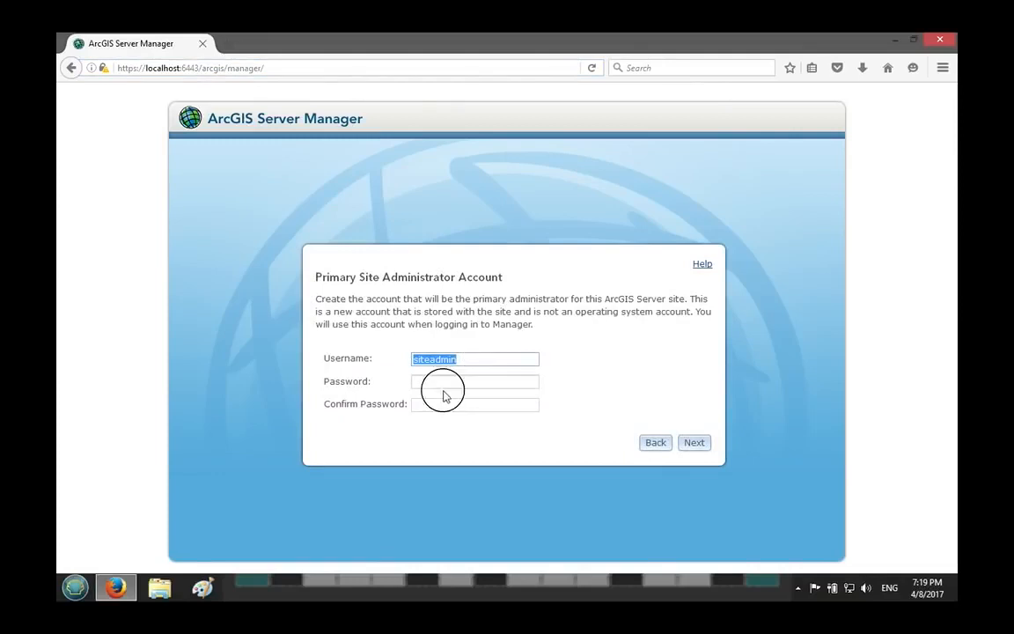
left_click(472, 382)
type("********")
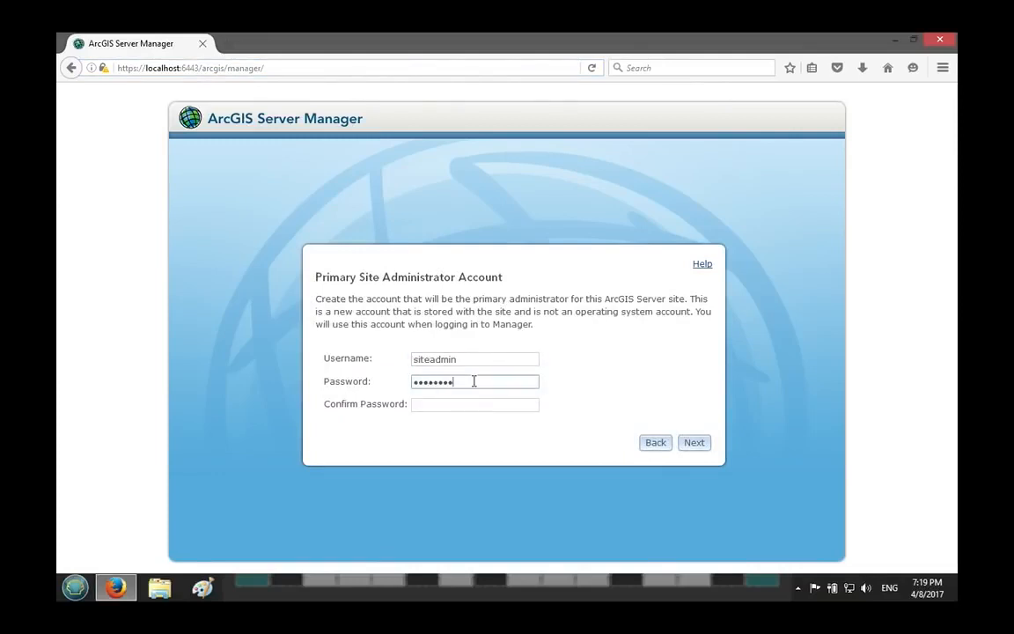
key("Tab")
type("********")
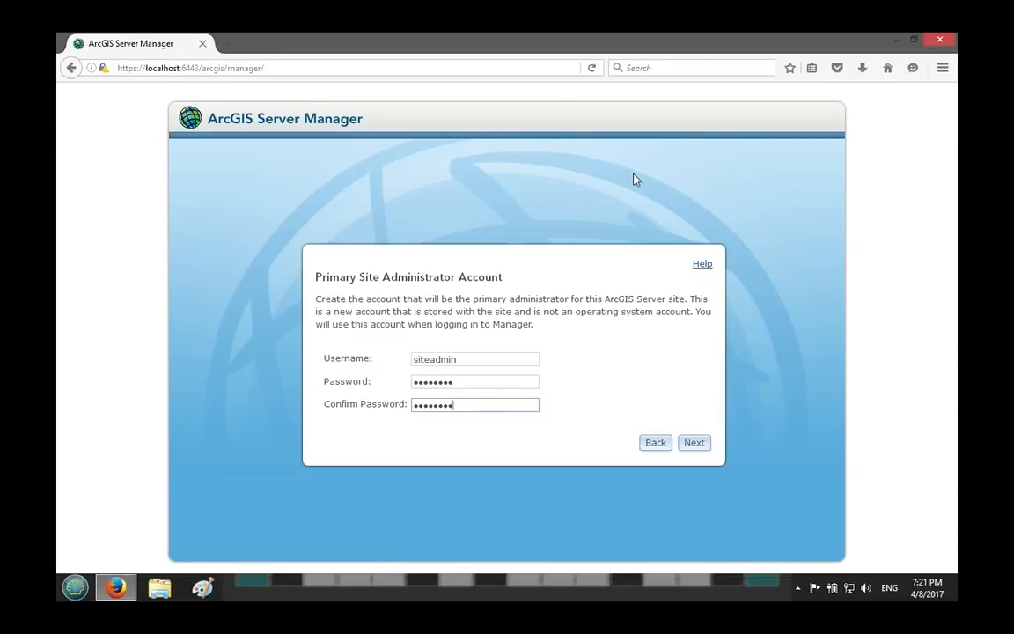
left_click(498, 384)
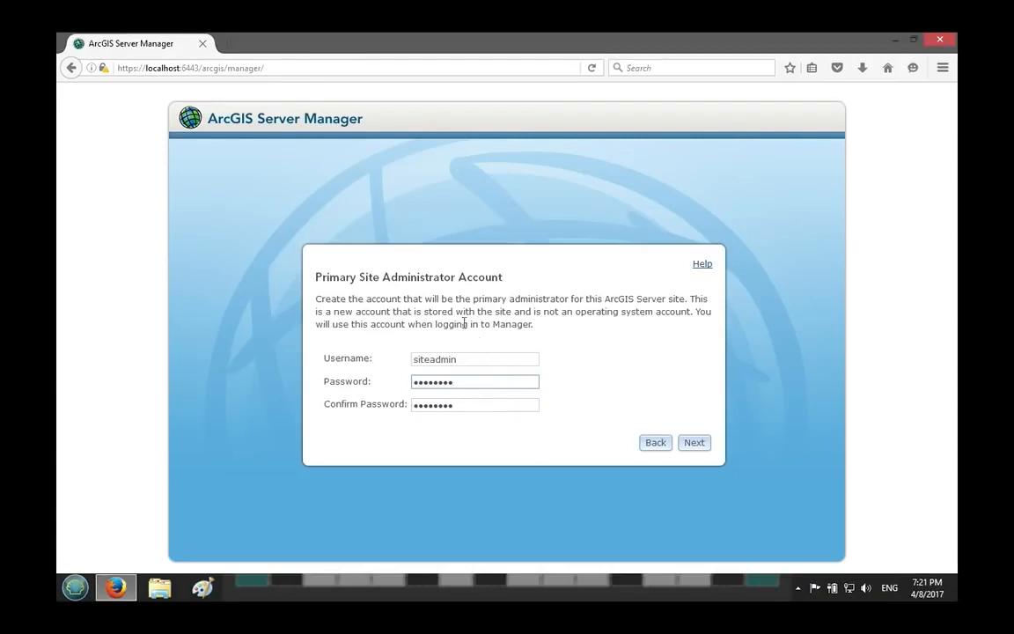
left_click(695, 447)
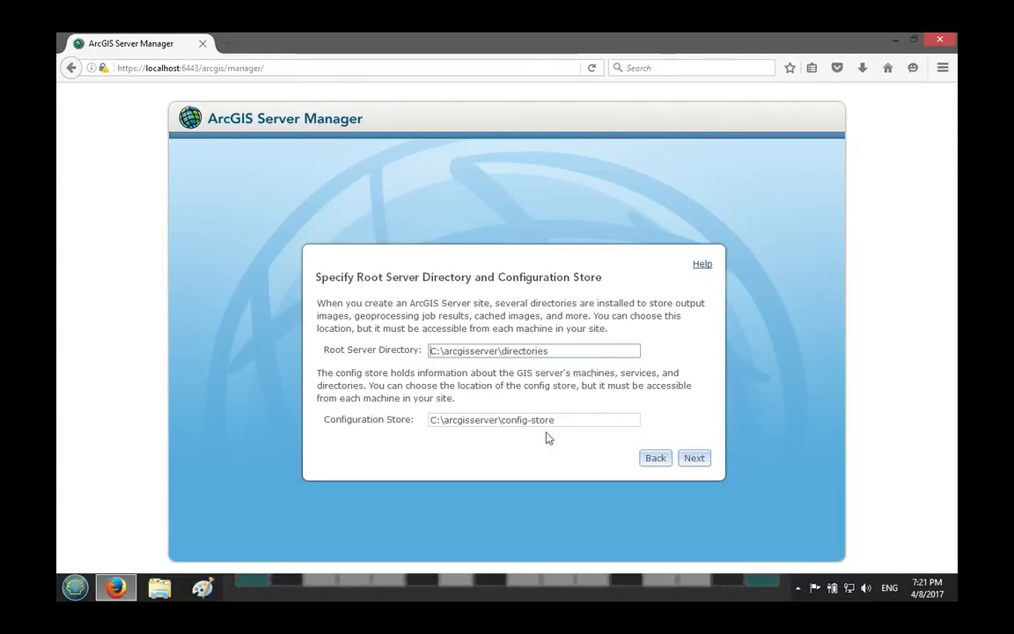
Accept C:\arcgisserver\directories as root server directory and C:\arcgisserver\config-store as configuration store, and finish creating the site.
left_click_drag(557, 423, 351, 419)
left_click_drag(552, 357, 412, 358)
left_click_drag(585, 353, 240, 356)
left_click(547, 410)
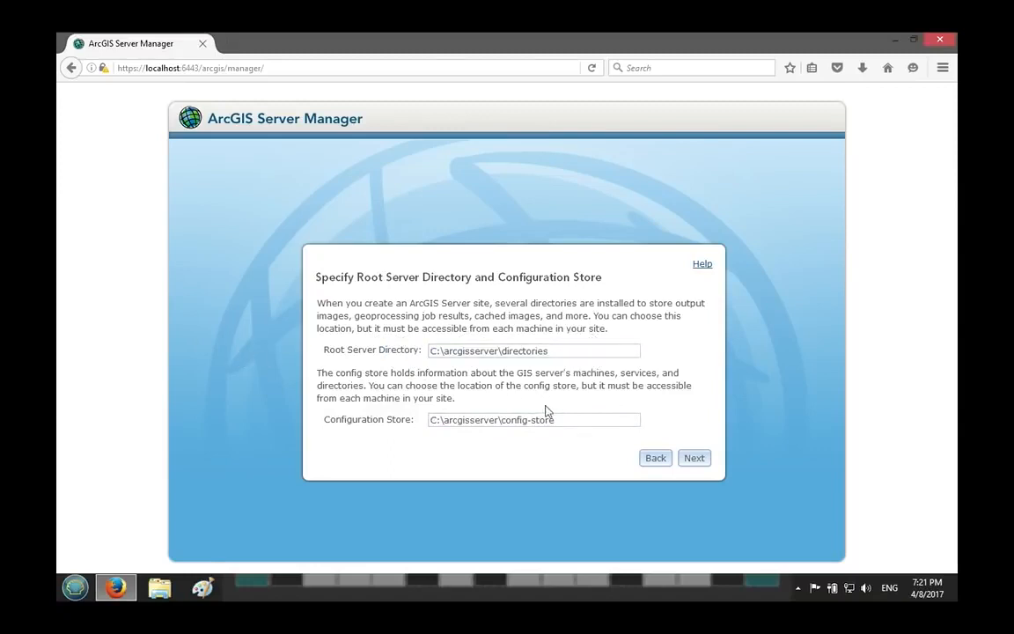
left_click(701, 458)
left_click(695, 449)
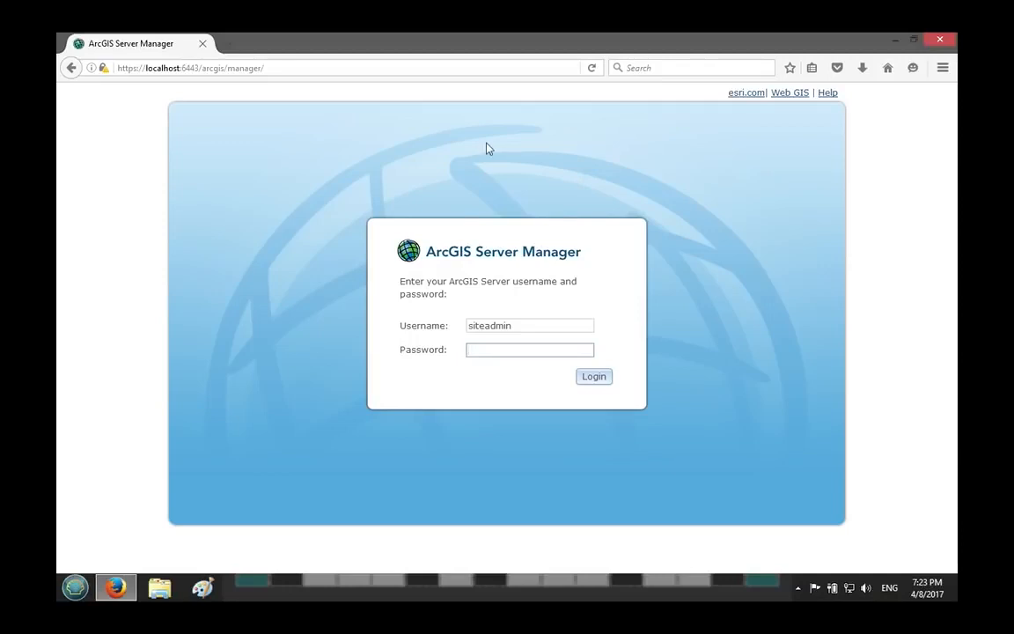
left_click_drag(182, 68, 200, 69)
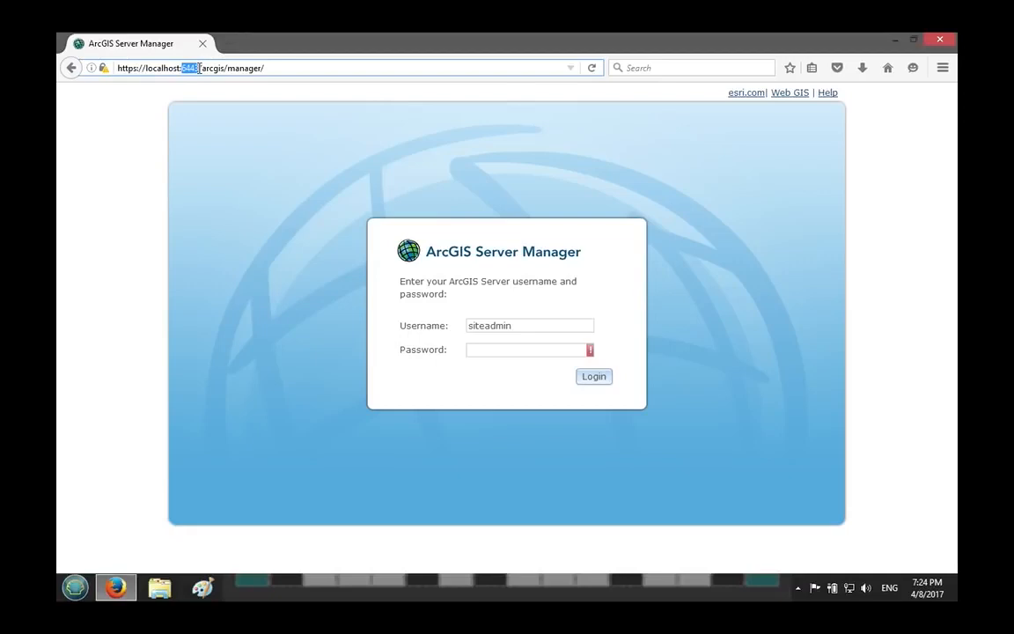
Log in to ArcGIS Server Manager as siteadmin with the account password.
double_click(191, 68)
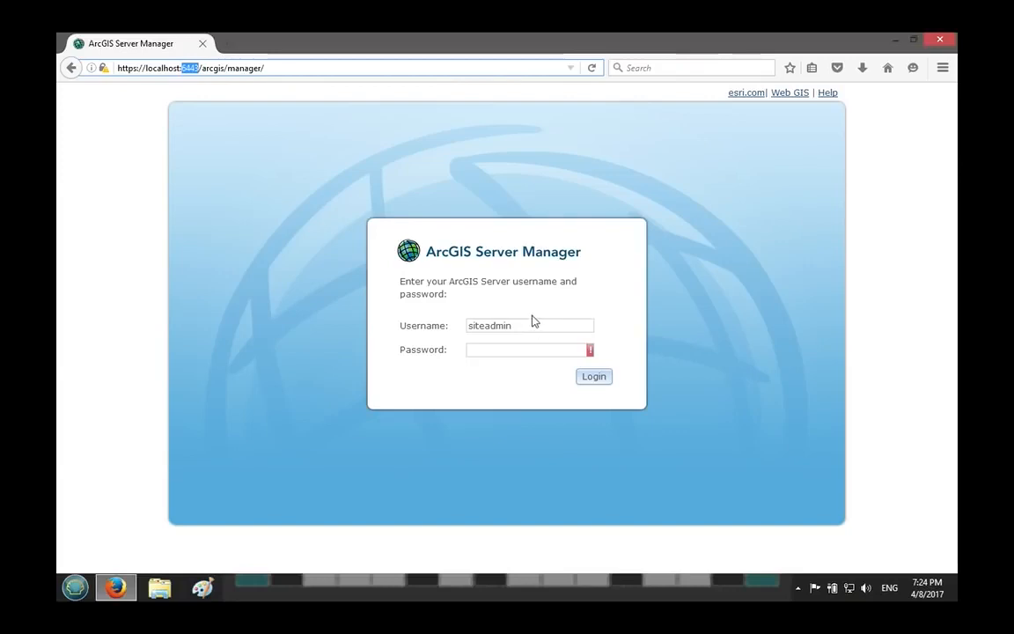
left_click(514, 350)
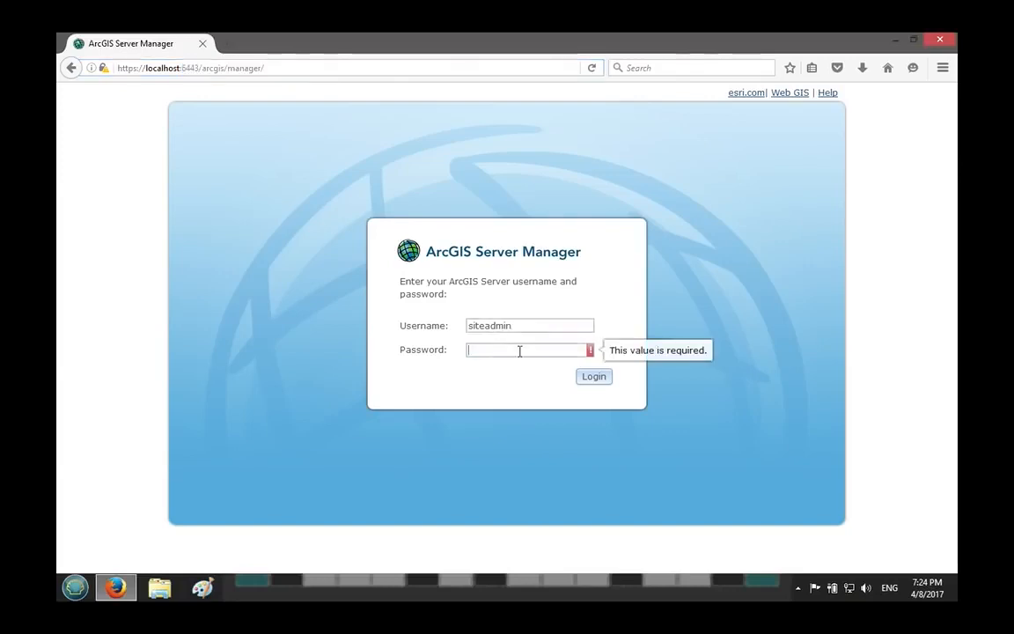
type("*********")
key("Return")
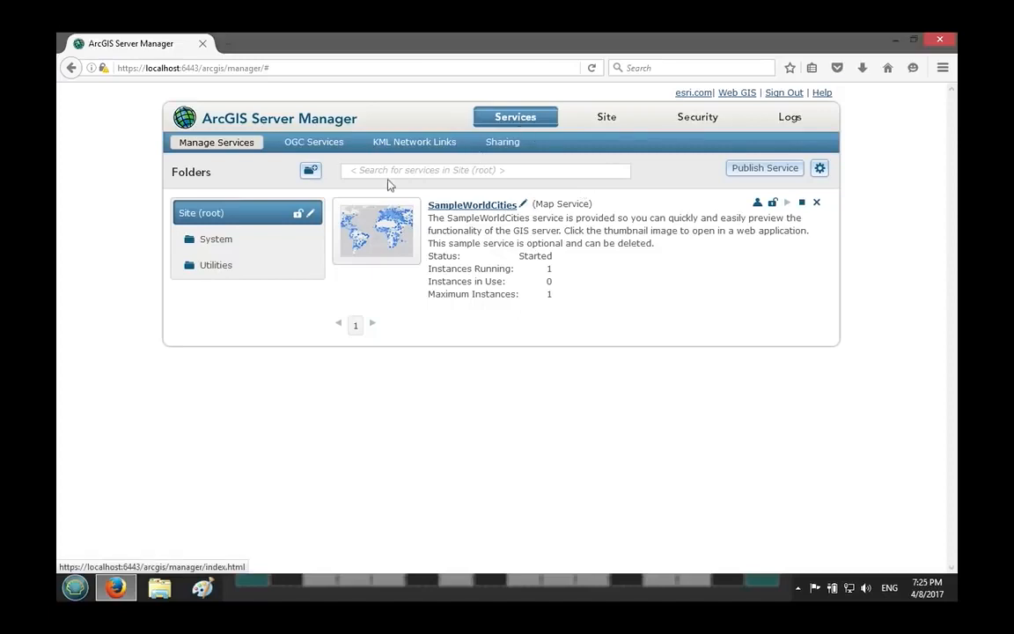
Open the SampleWorldCities map service for editing and review its parameters and capabilities.
left_click(492, 208)
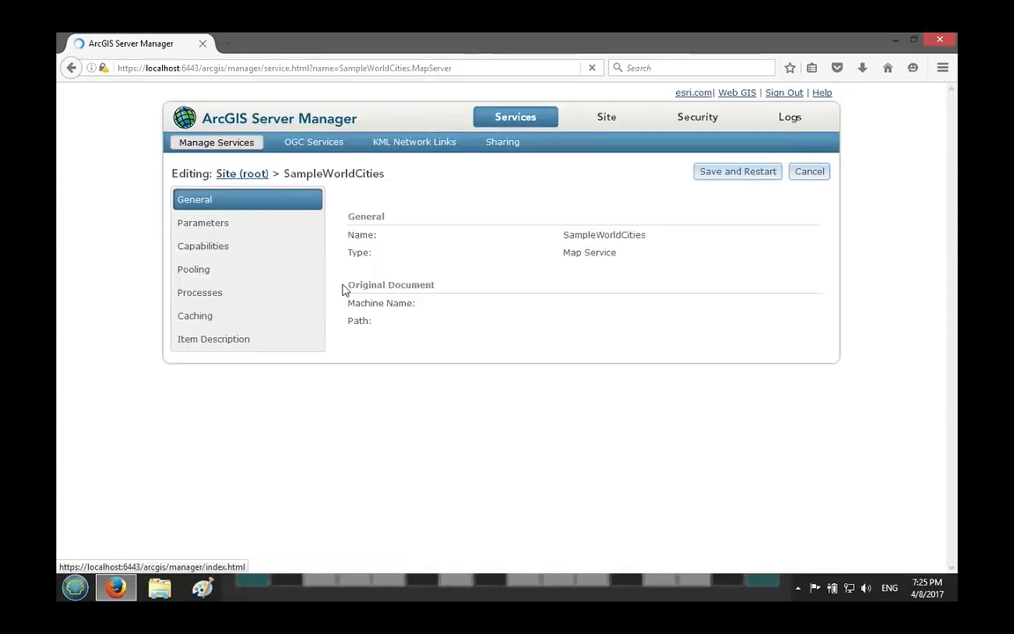
left_click(248, 248)
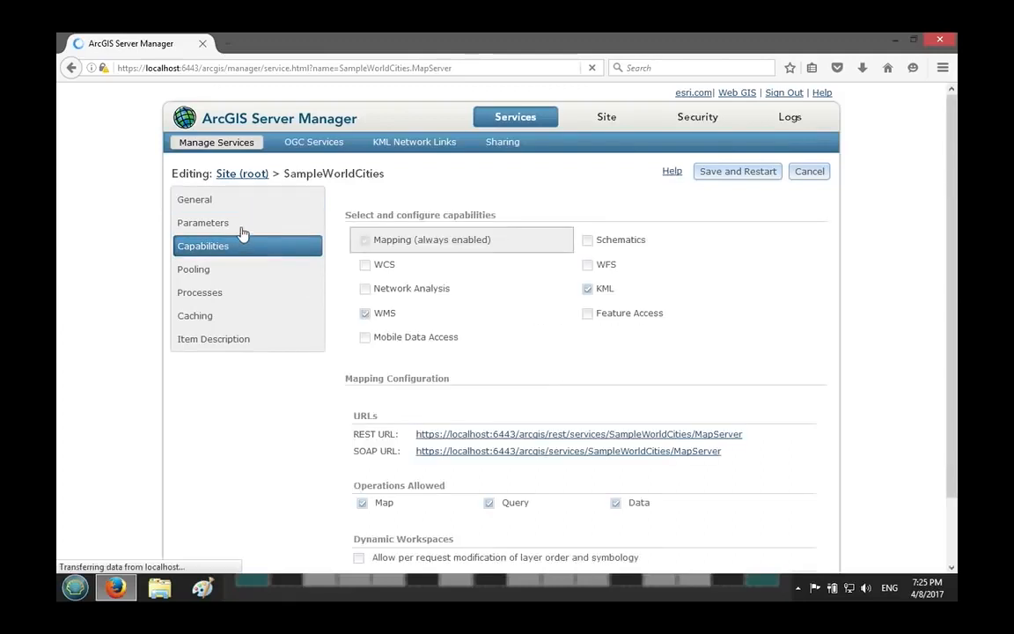
left_click(245, 223)
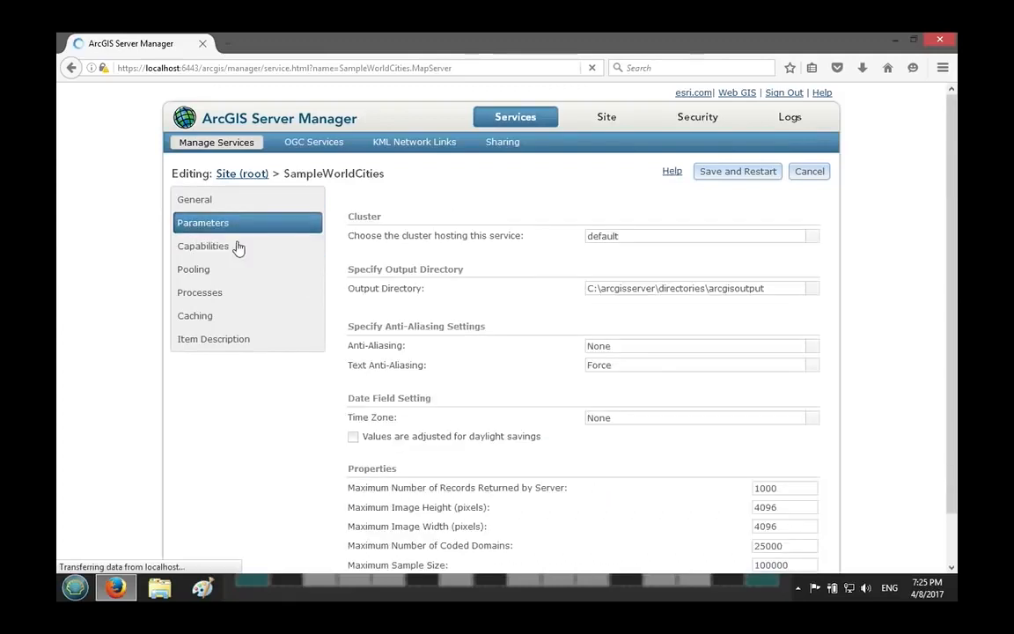
left_click(237, 247)
left_click(313, 264)
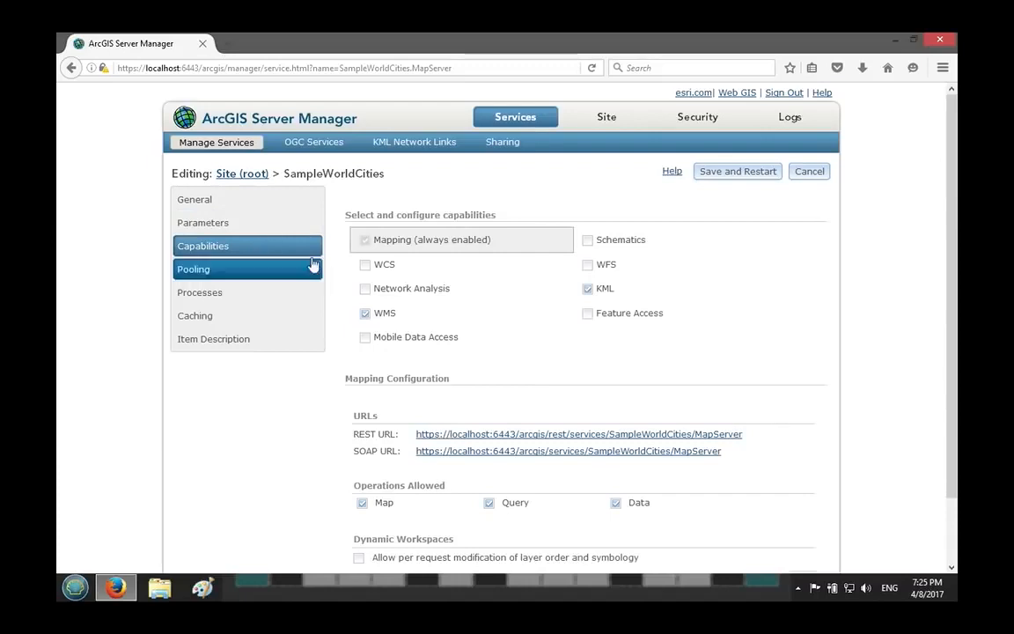
Open the REST URL of SampleWorldCities and preview the service's map in ArcGIS JavaScript.
left_click(553, 435)
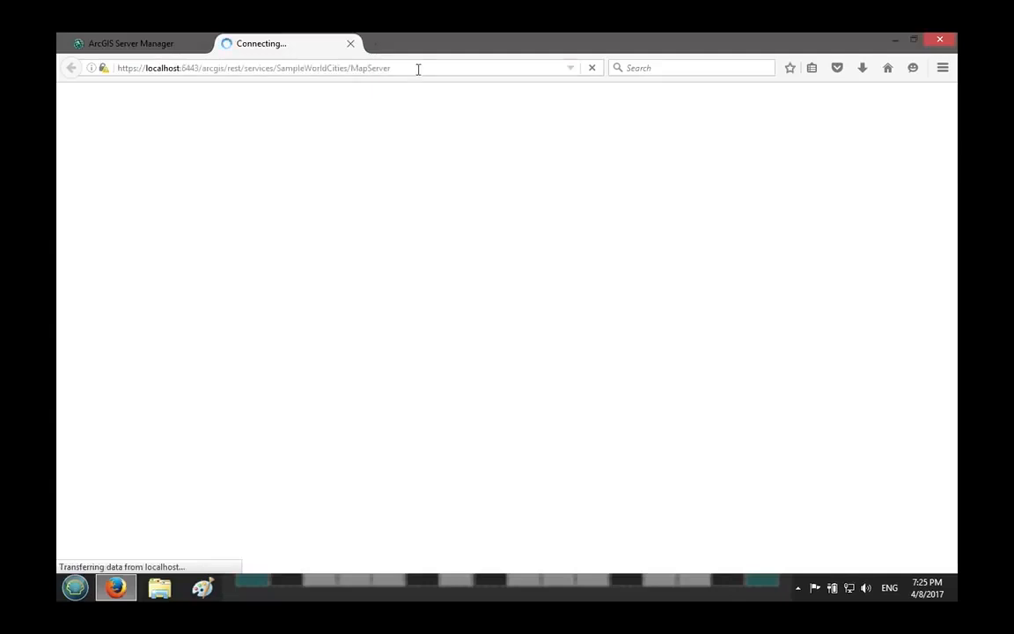
left_click(152, 48)
left_click(264, 48)
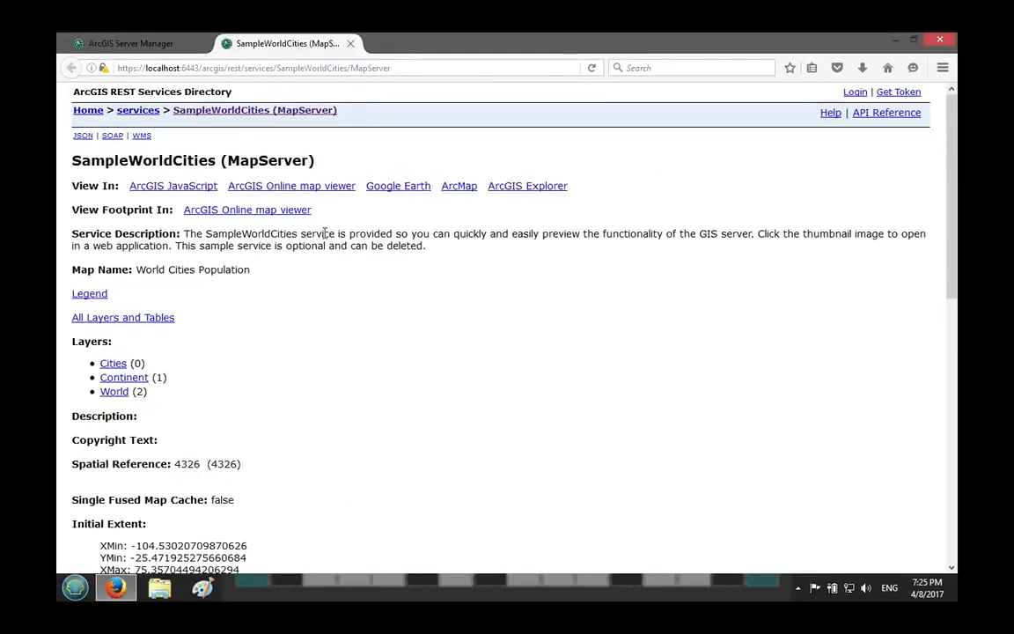
left_click(174, 190)
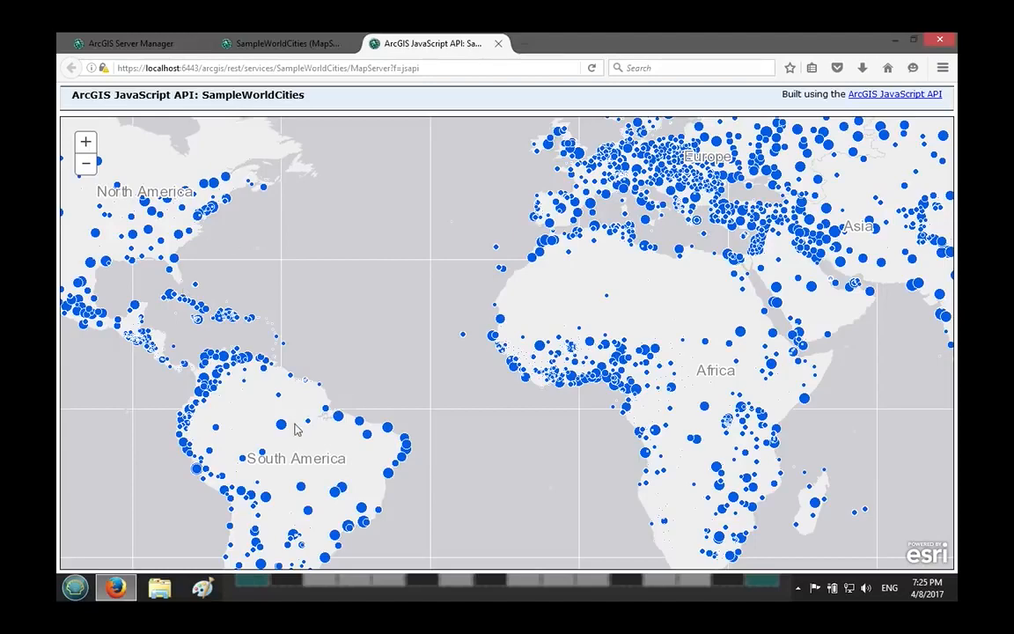
left_click_drag(300, 320, 290, 227)
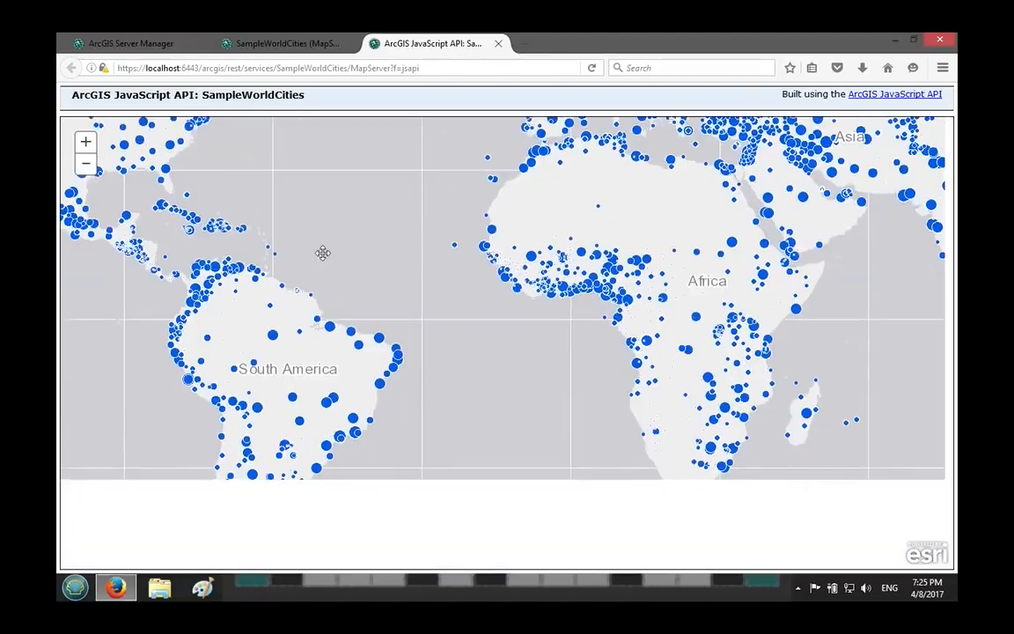
left_click_drag(526, 378, 634, 528)
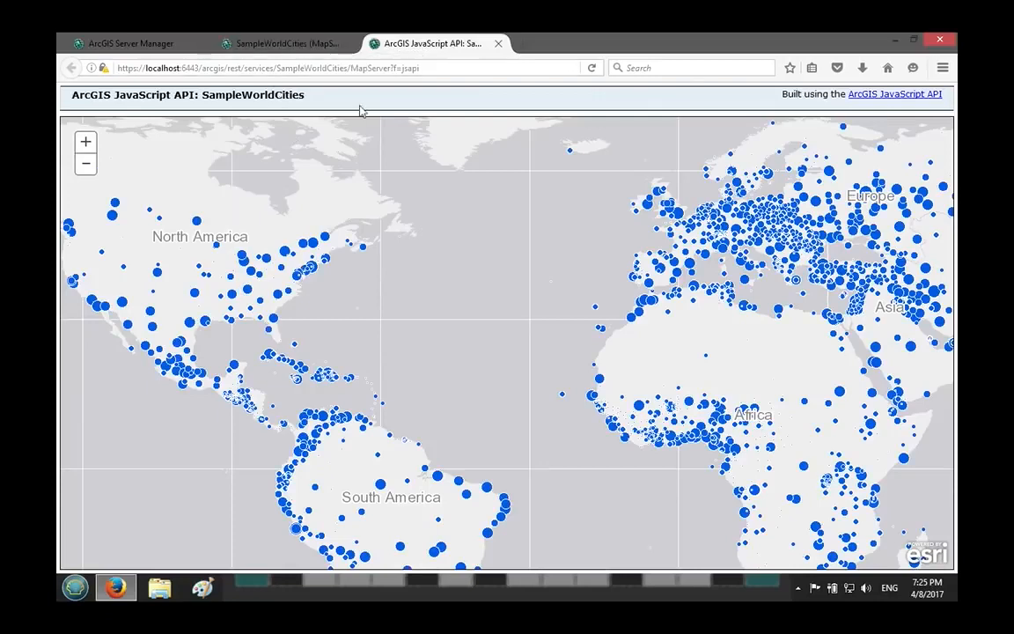
Examine the layers, extents and MapServer address of SampleWorldCities in the ArcGIS REST Services Directory.
left_click(297, 48)
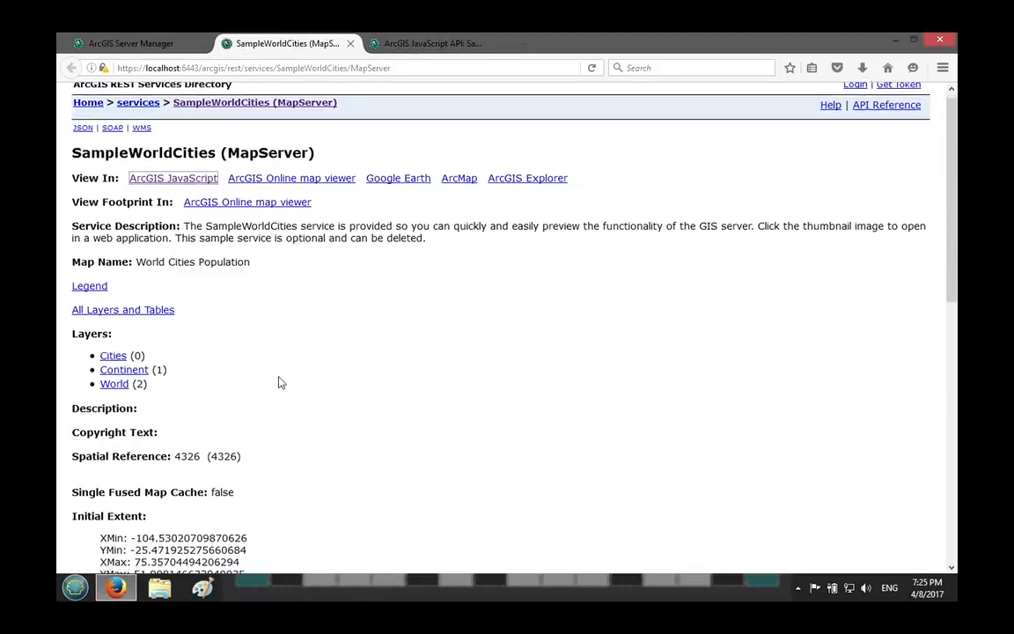
scroll(170, 192, "down", 6)
scroll(170, 238, "up", 5)
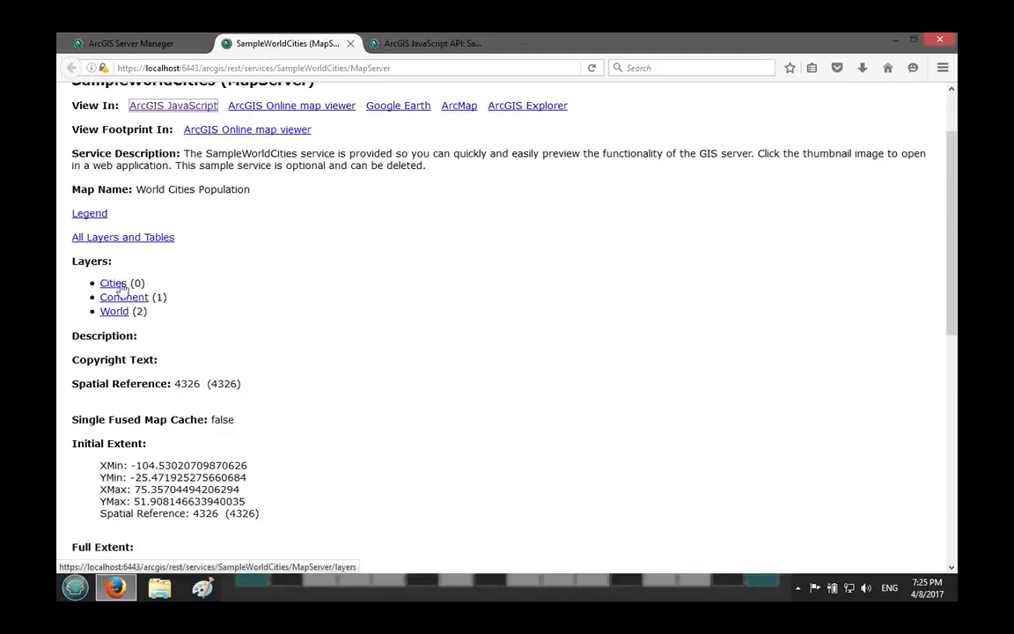
scroll(119, 324, "up", 2)
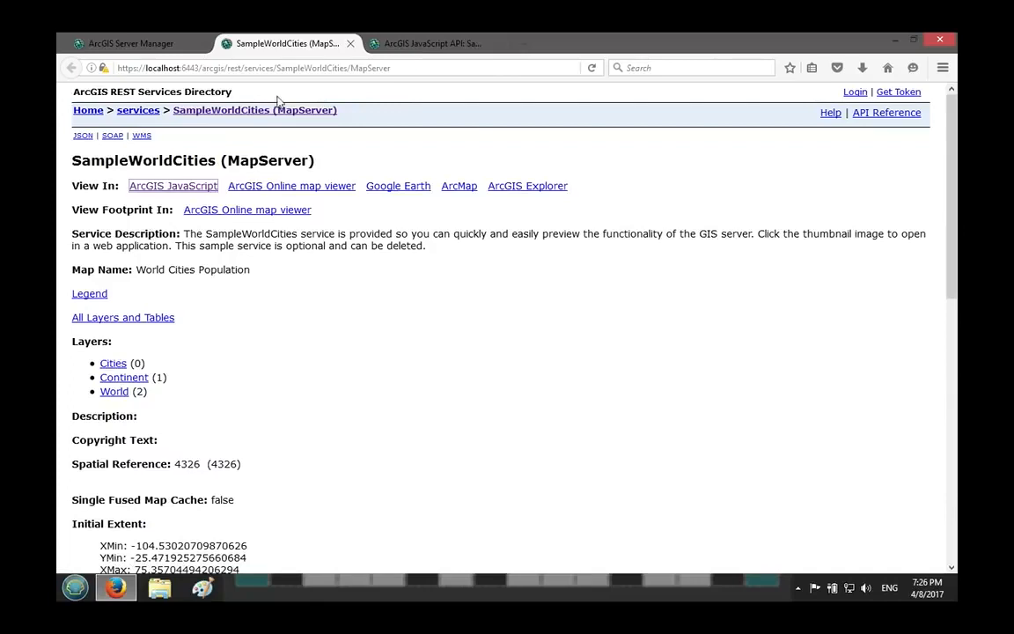
left_click_drag(276, 68, 440, 79)
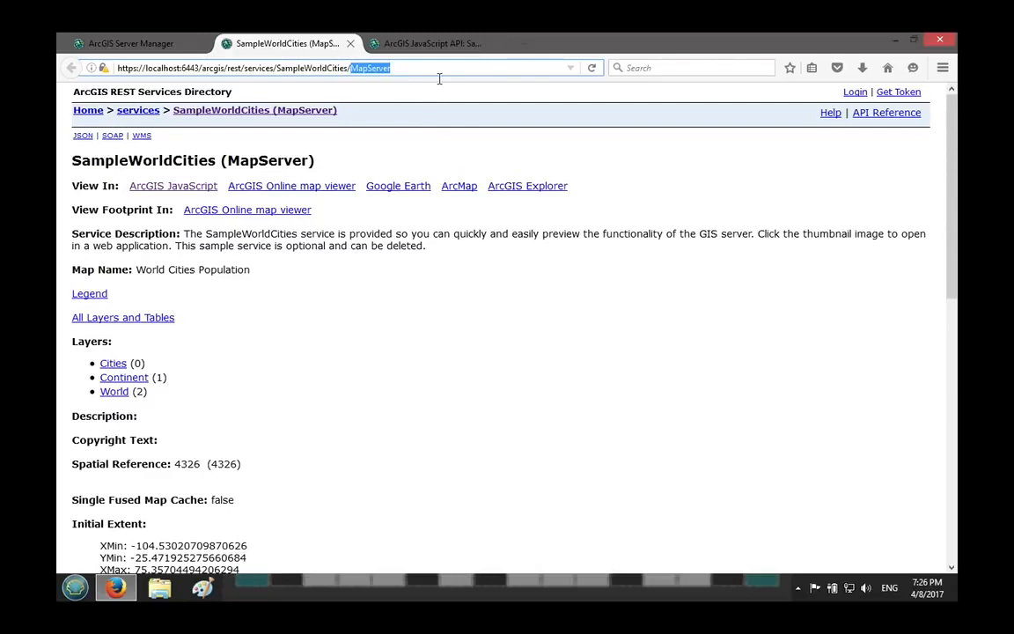
Return to the SampleWorldCities service settings in ArcGIS Server Manager and review the general information.
left_click(156, 51)
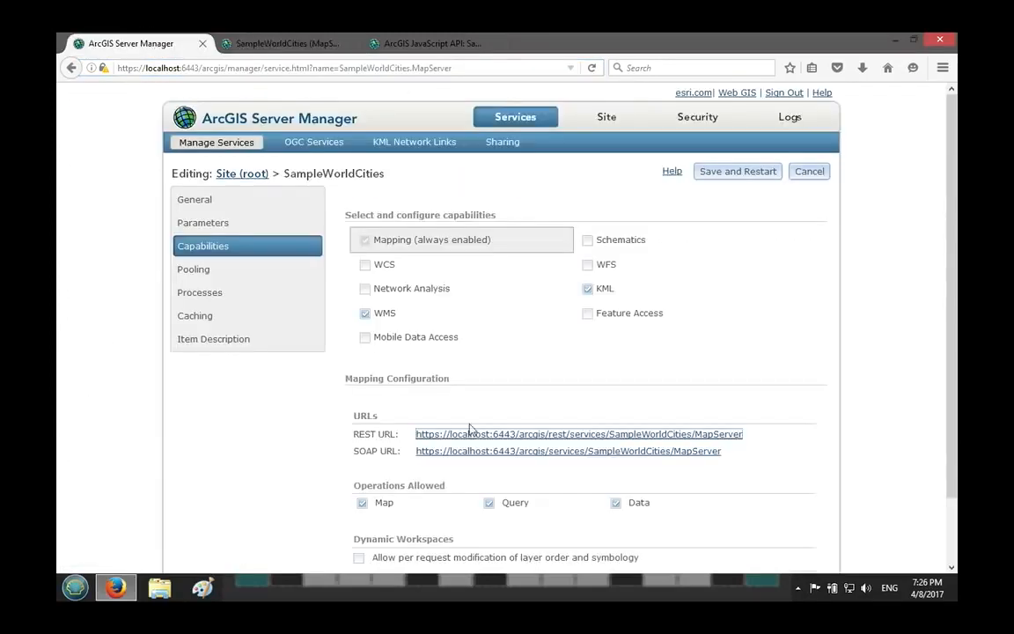
left_click(232, 204)
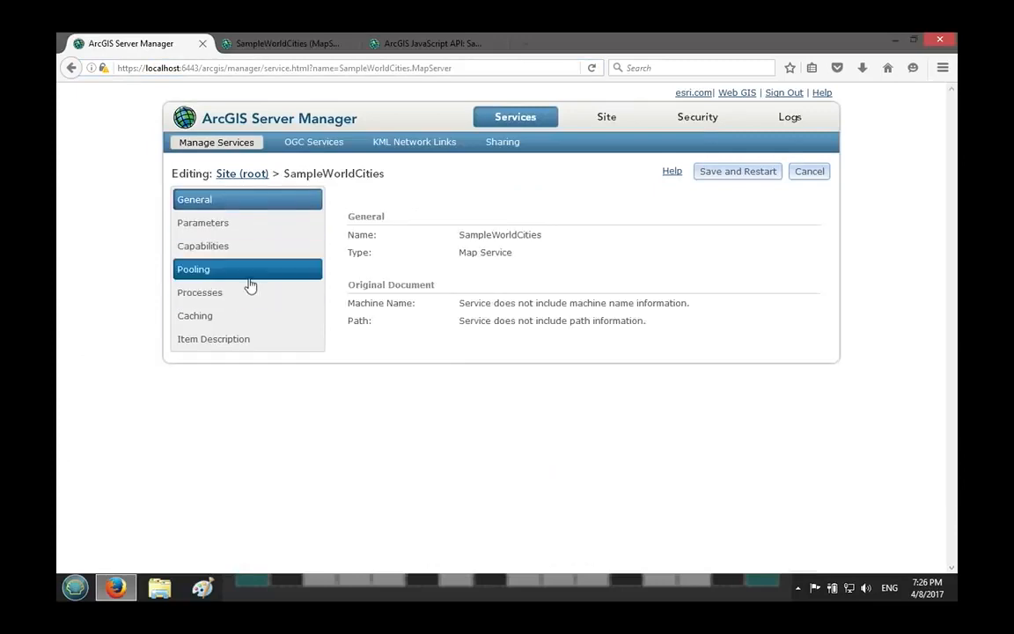